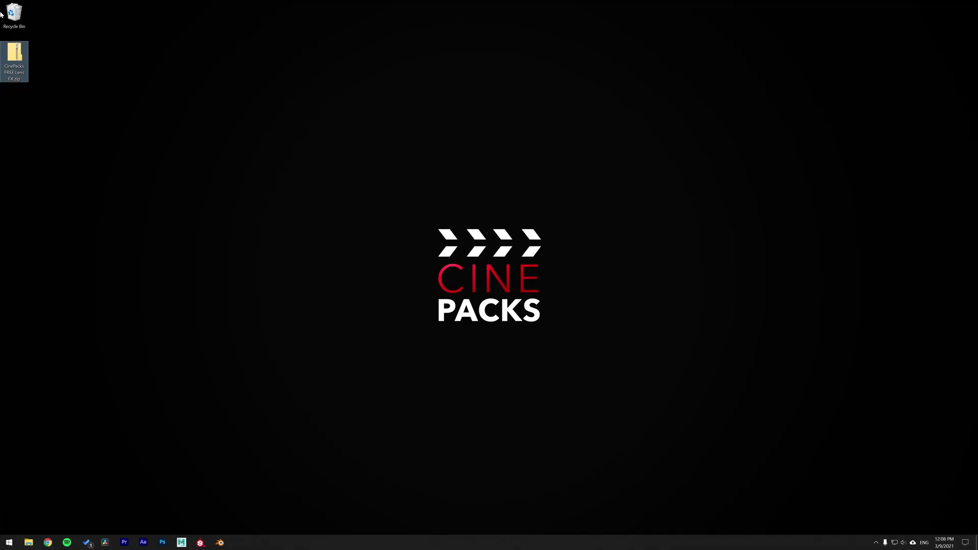
Open the CinePacks FREE Lens FX.zip archive on the desktop and the folder inside it.
{"action": "double_click", "coordinate": [8, 63]}
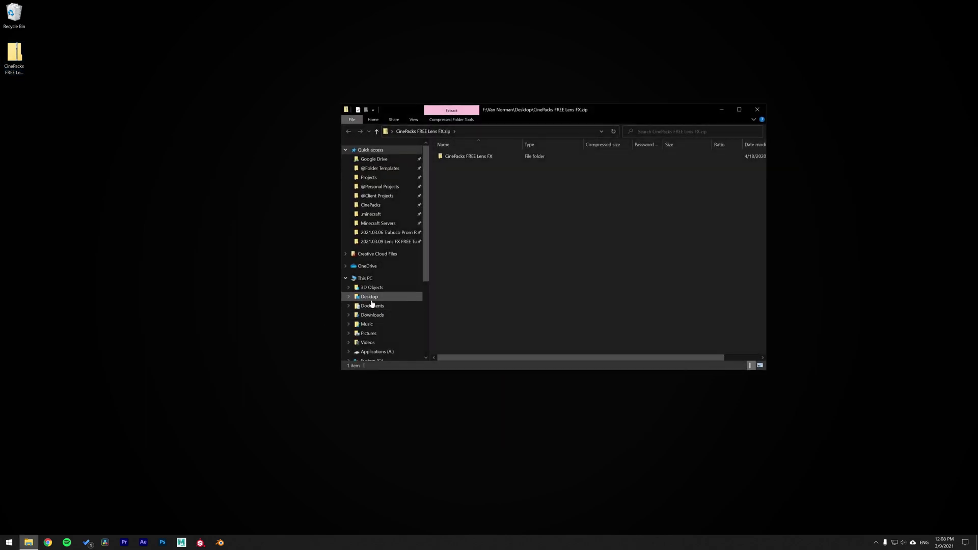
{"action": "double_click", "coordinate": [477, 157]}
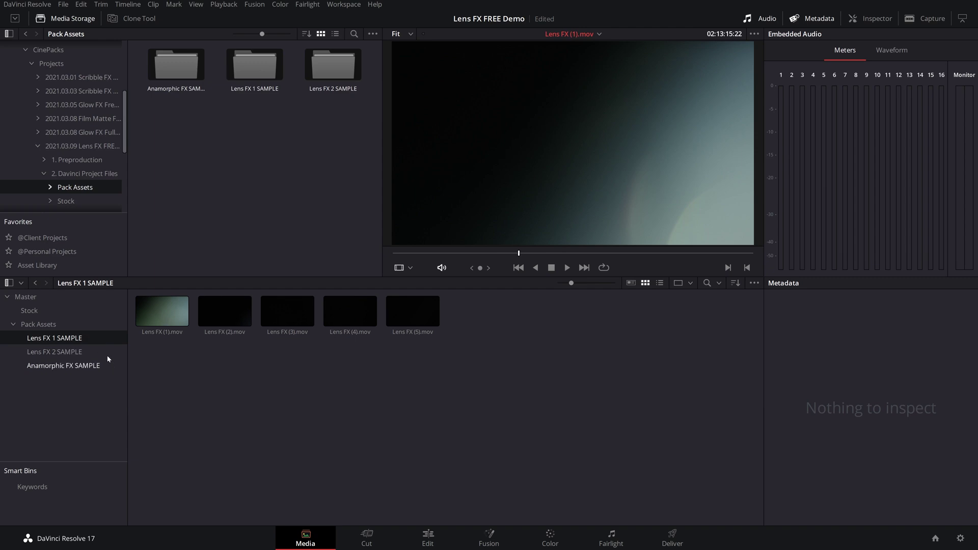
Preview the Lens FX 1 SAMPLE clips in DaVinci Resolve, scrubbing through Lens FX (1).mov and Lens FX (4).mov.
{"action": "left_click", "coordinate": [186, 328]}
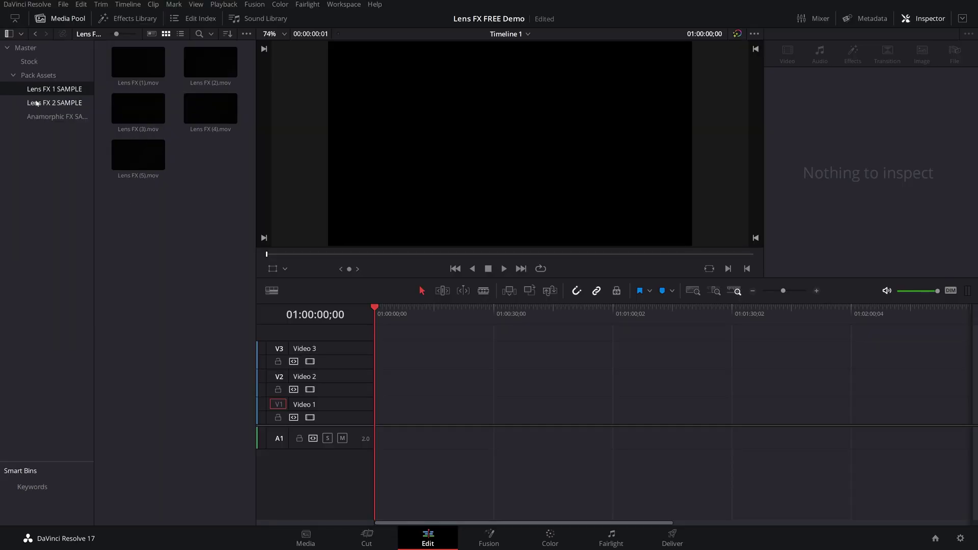
{"action": "double_click", "coordinate": [137, 56]}
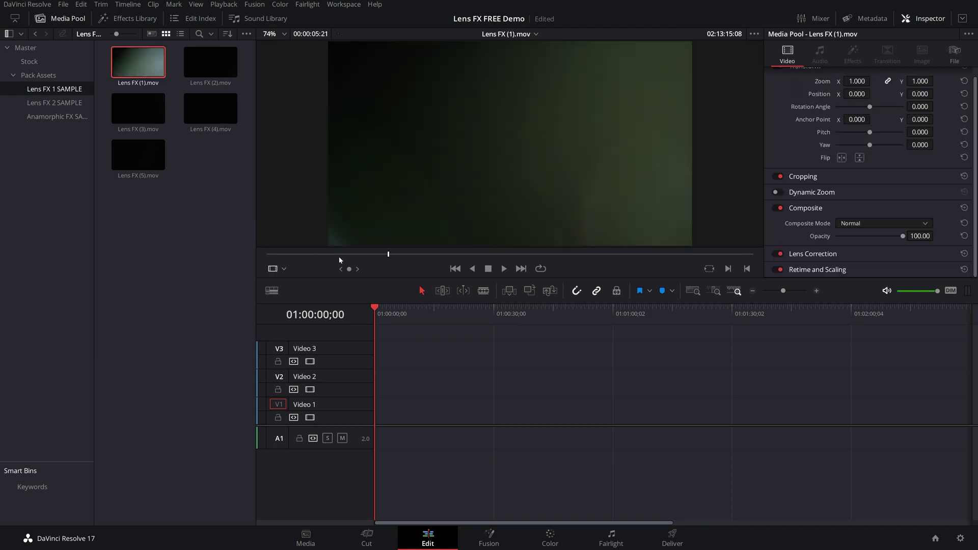
{"action": "left_click_drag", "start_coordinate": [338, 256], "coordinate": [698, 254]}
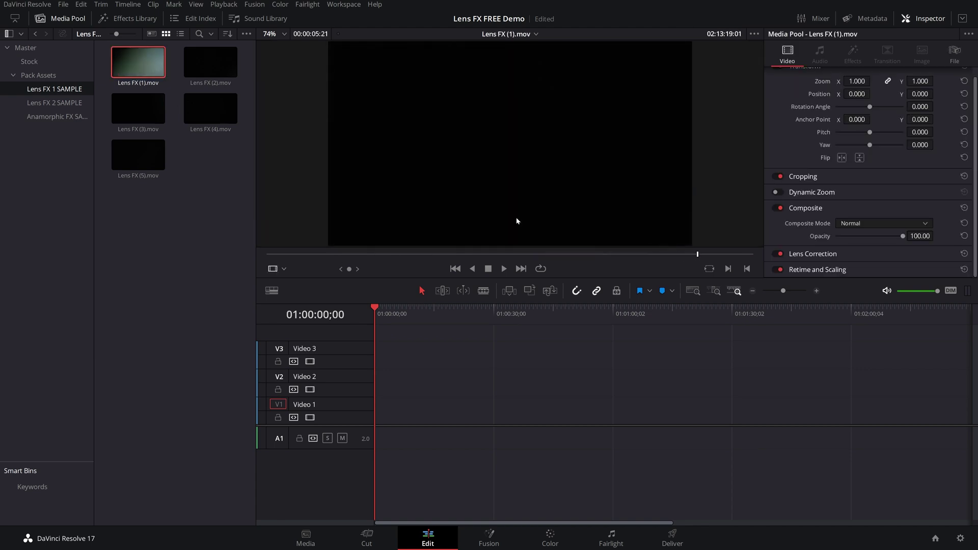
{"action": "double_click", "coordinate": [209, 108]}
{"action": "left_click_drag", "start_coordinate": [318, 254], "coordinate": [727, 255]}
Preview several Lens FX 2 SAMPLE clips, scrubbing through 000136021.mov, 000190370.mov and 000101187.mov.
{"action": "left_click", "coordinate": [53, 104]}
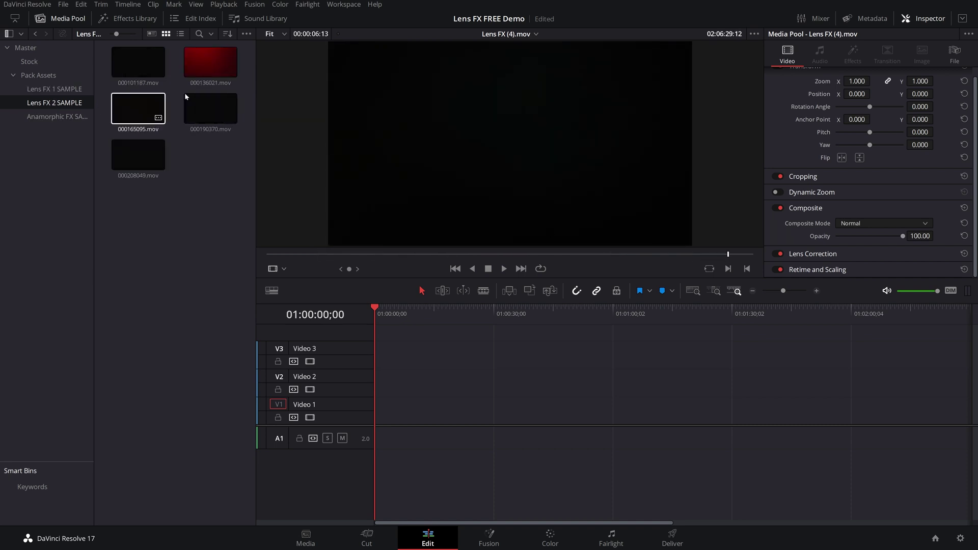
{"action": "double_click", "coordinate": [210, 63]}
{"action": "left_click_drag", "start_coordinate": [298, 255], "coordinate": [658, 255]}
{"action": "double_click", "coordinate": [195, 117]}
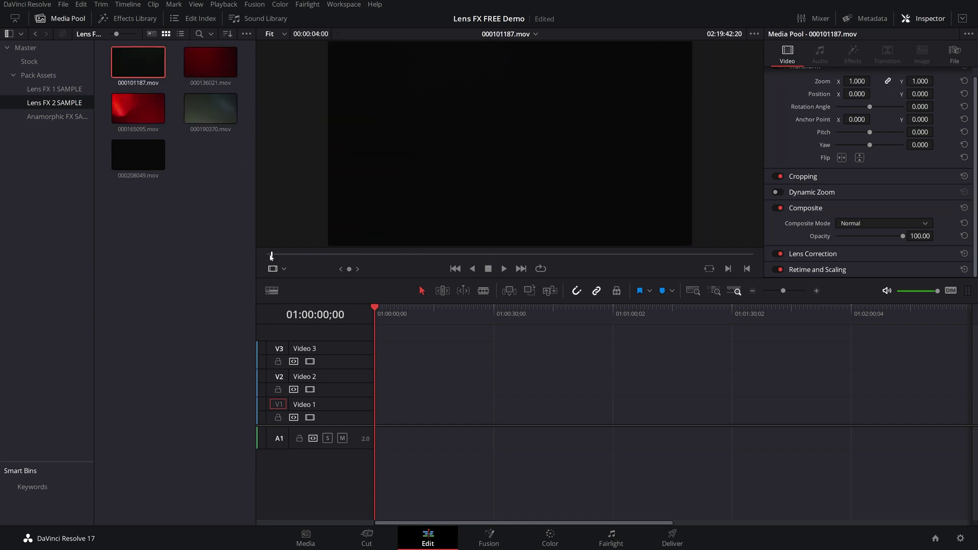
{"action": "left_click_drag", "start_coordinate": [378, 251], "coordinate": [651, 247]}
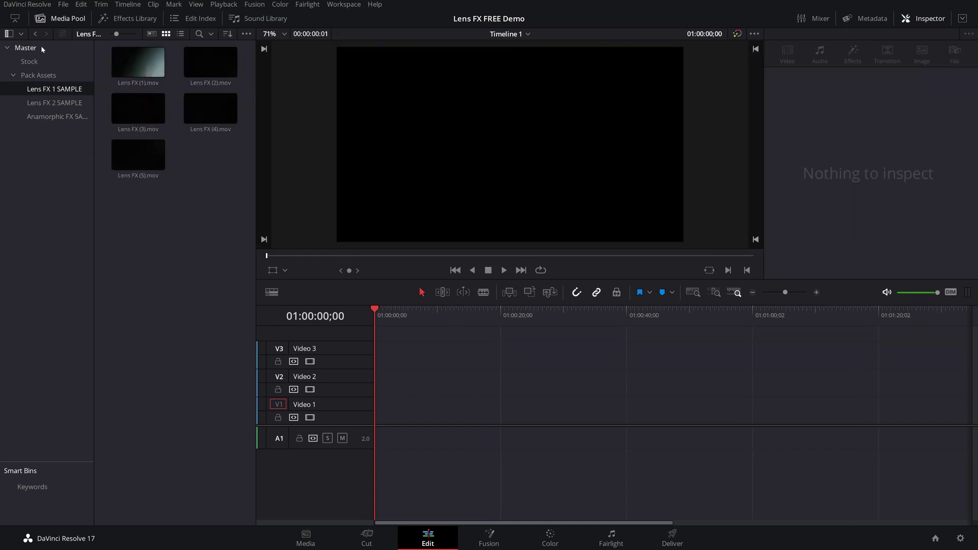
Place the 112369_person stock clip at the start of the Video 1 track and play it back.
{"action": "left_click", "coordinate": [35, 62]}
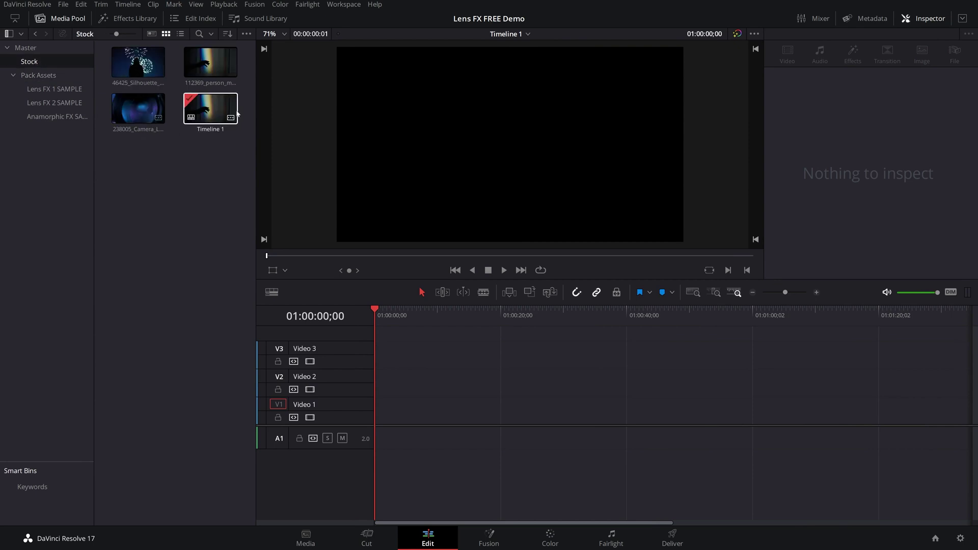
{"action": "left_click_drag", "start_coordinate": [211, 63], "coordinate": [384, 414]}
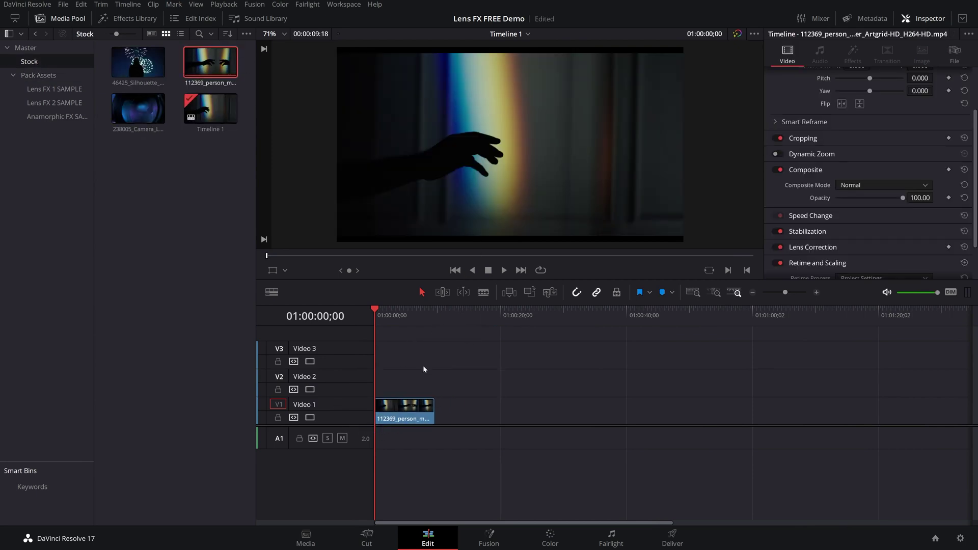
{"action": "key", "text": "space"}
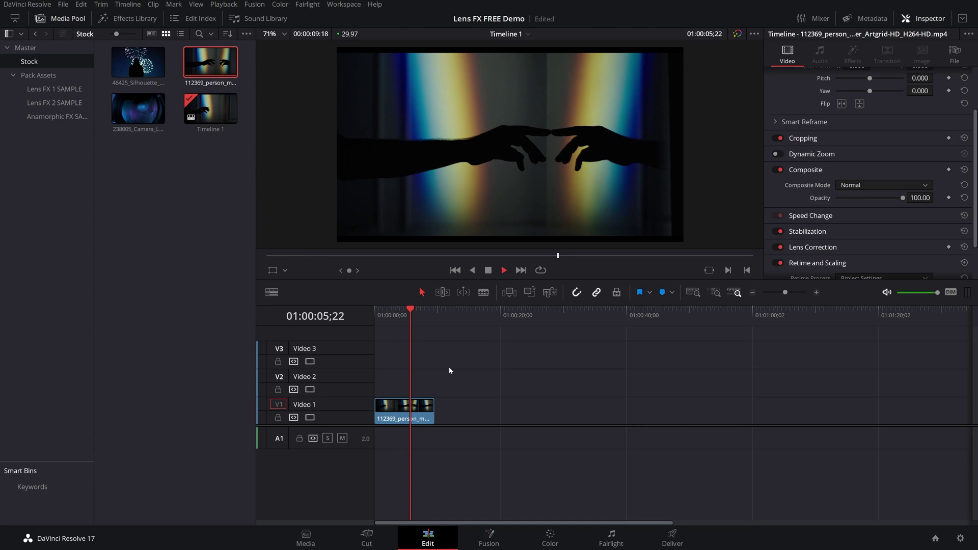
Set the scaling of the stock clip on Video 1 to Fill.
{"action": "left_click", "coordinate": [392, 421]}
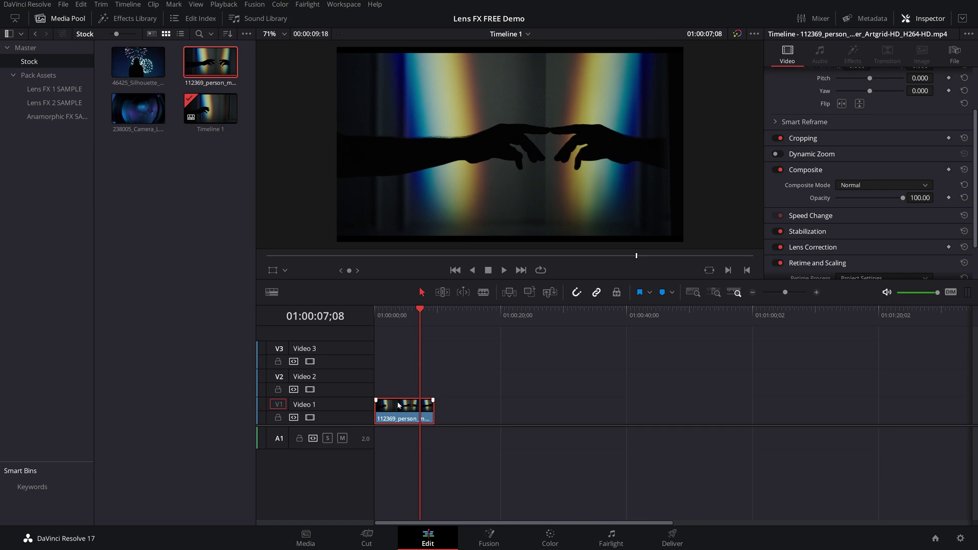
{"action": "scroll", "coordinate": [786, 209], "scroll_direction": "down", "scroll_amount": 3}
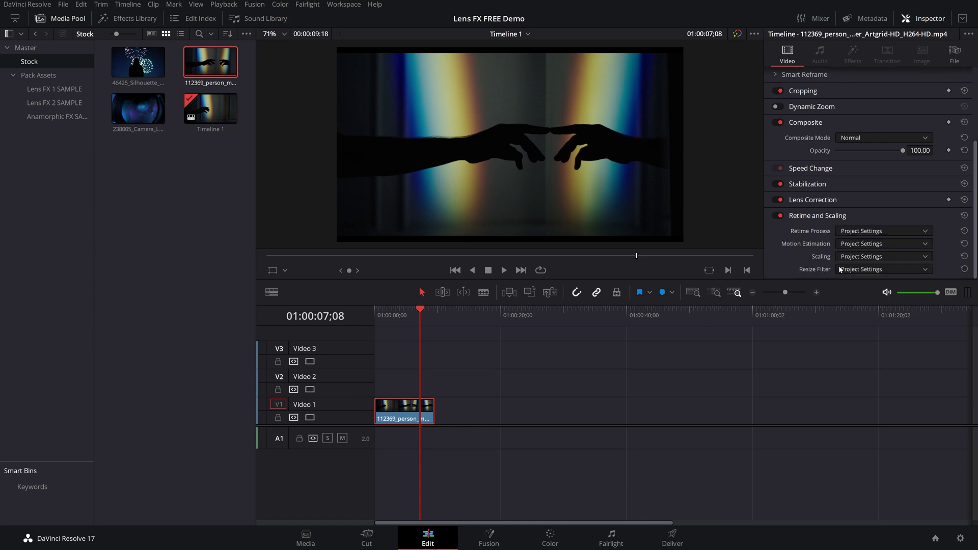
{"action": "left_click", "coordinate": [859, 256]}
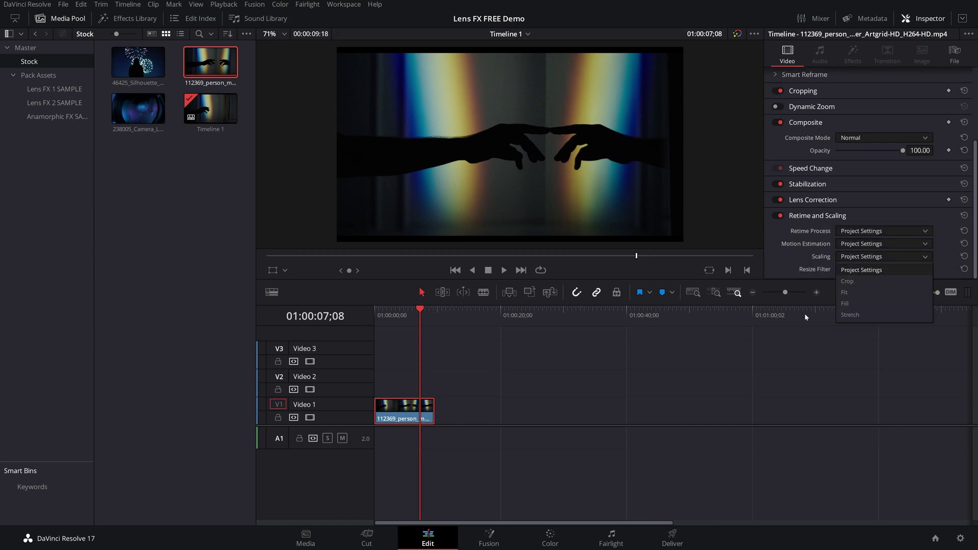
{"action": "left_click", "coordinate": [867, 303]}
{"action": "left_click", "coordinate": [457, 363]}
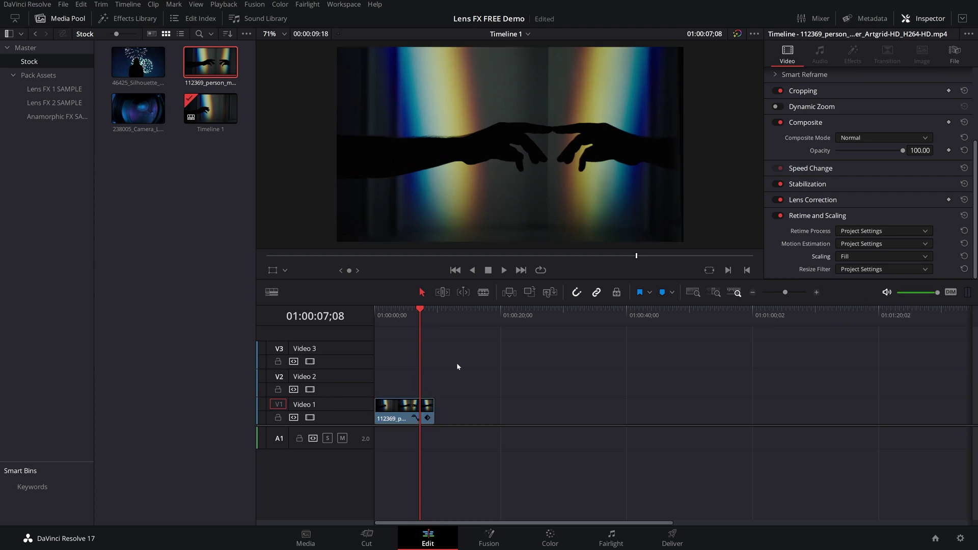
Add Lens FX (3).mov from the Lens FX 1 SAMPLE bin to Video 2, starting at 01:00:04;15.
{"action": "left_click_drag", "start_coordinate": [415, 316], "coordinate": [402, 319]}
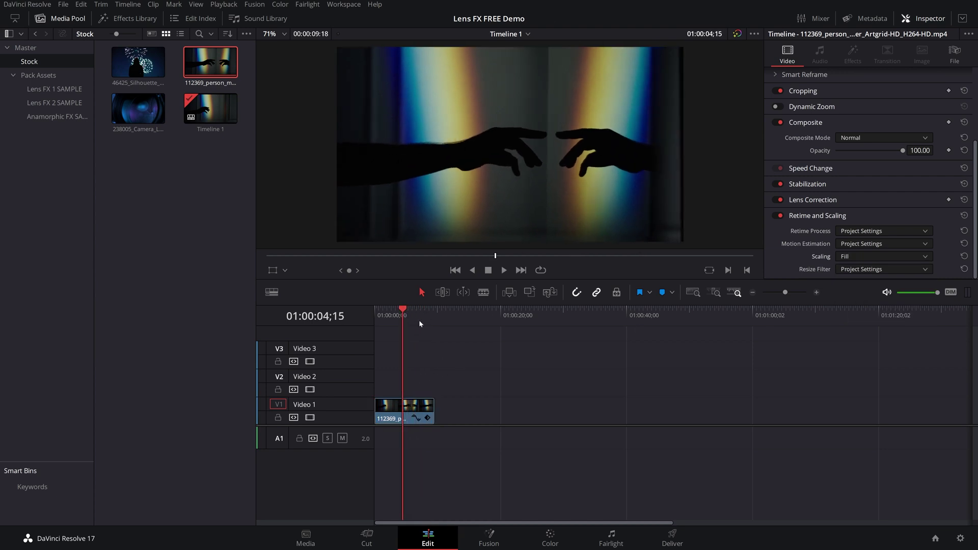
{"action": "left_click", "coordinate": [55, 89]}
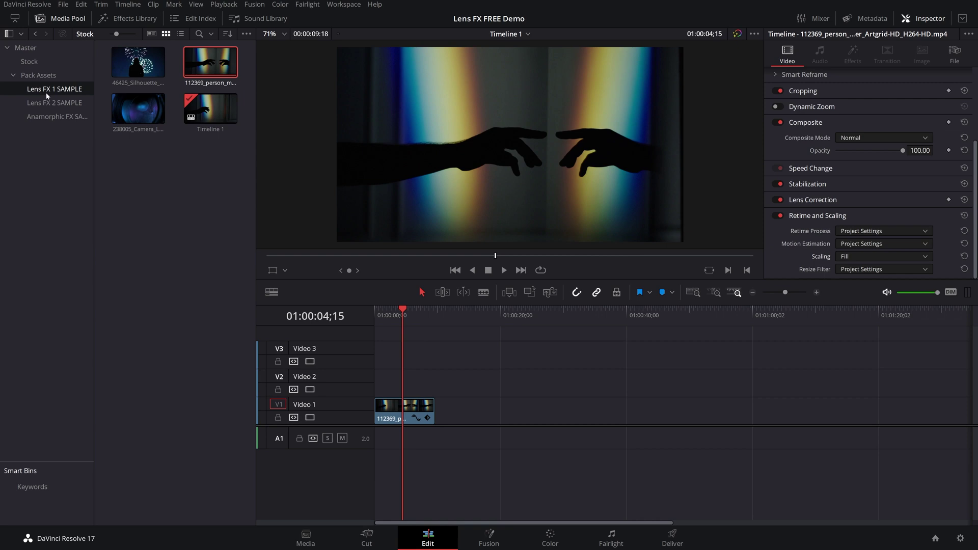
{"action": "left_click", "coordinate": [55, 103]}
{"action": "left_click", "coordinate": [55, 89]}
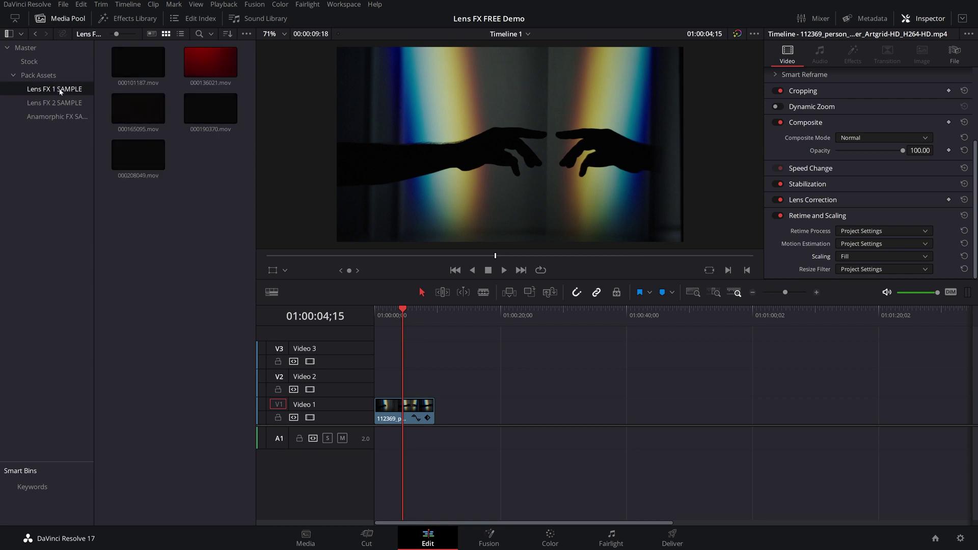
{"action": "left_click", "coordinate": [140, 66]}
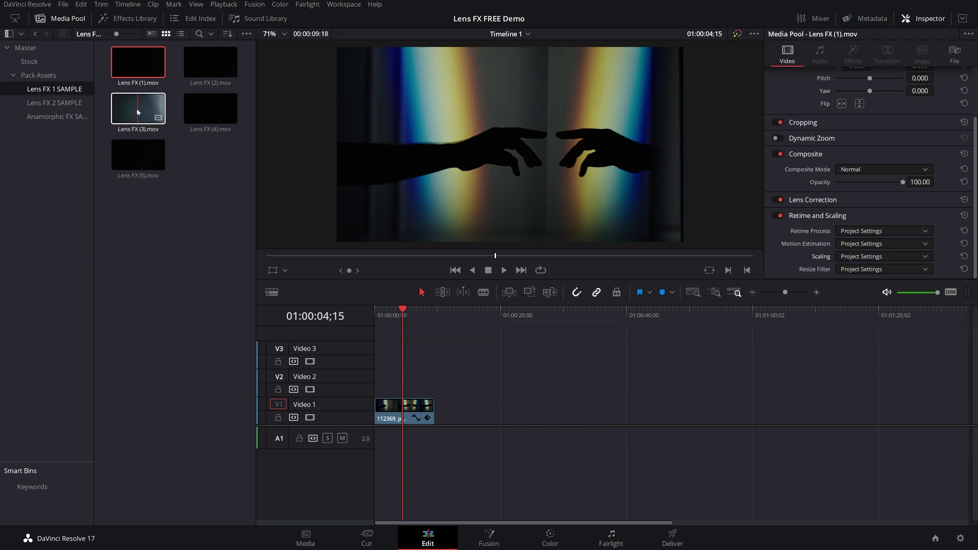
{"action": "left_click_drag", "start_coordinate": [137, 113], "coordinate": [404, 403]}
Play back the section with the overlay and shift the Lens FX (3) clip slightly earlier on Video 2.
{"action": "scroll", "coordinate": [433, 403], "scroll_direction": "up", "scroll_amount": 3}
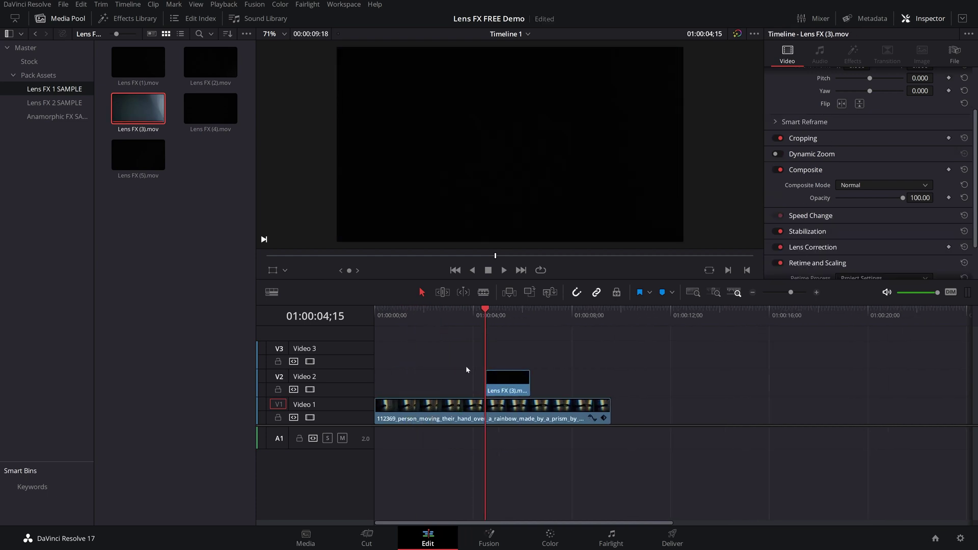
{"action": "left_click_drag", "start_coordinate": [474, 321], "coordinate": [441, 323]}
{"action": "key", "text": "space"}
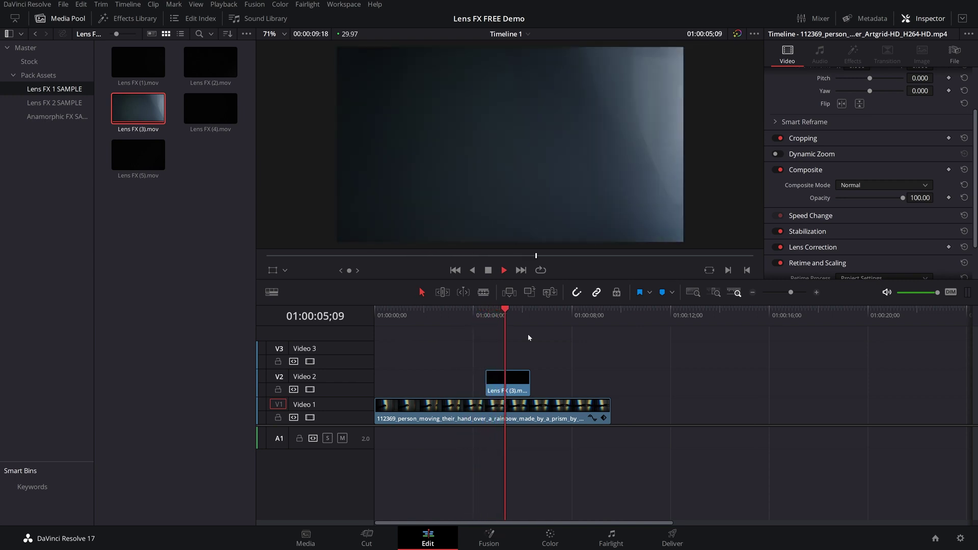
{"action": "key", "text": "space"}
{"action": "left_click", "coordinate": [499, 386]}
{"action": "left_click_drag", "start_coordinate": [500, 386], "coordinate": [492, 385]}
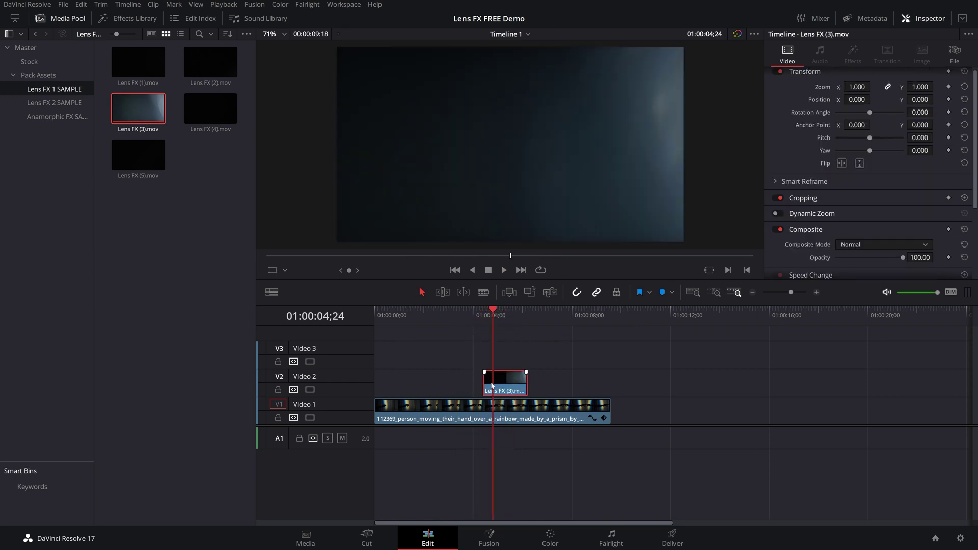
Set the composite mode of the Lens FX (3) clip to Screen and look over the other available blend modes.
{"action": "scroll", "coordinate": [834, 143], "scroll_direction": "down", "scroll_amount": 2}
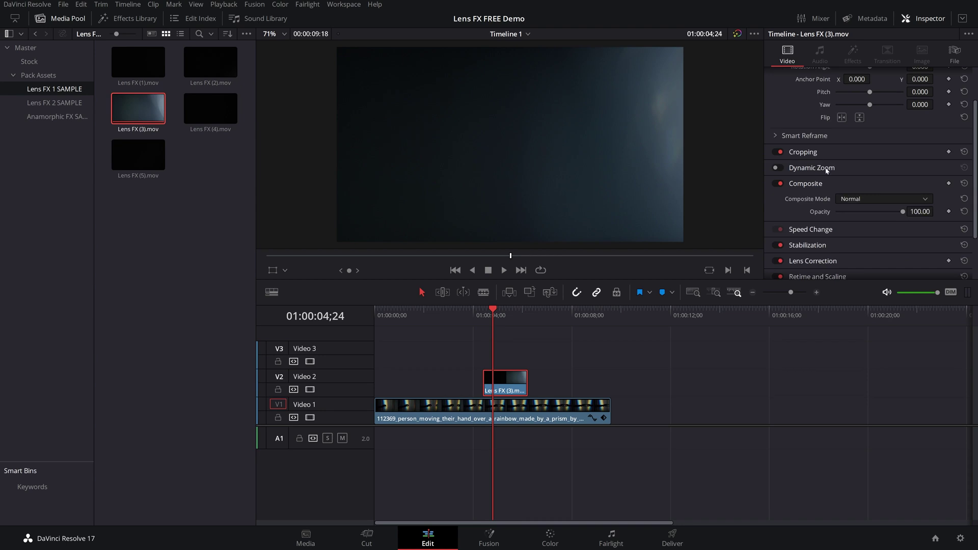
{"action": "left_click", "coordinate": [880, 203]}
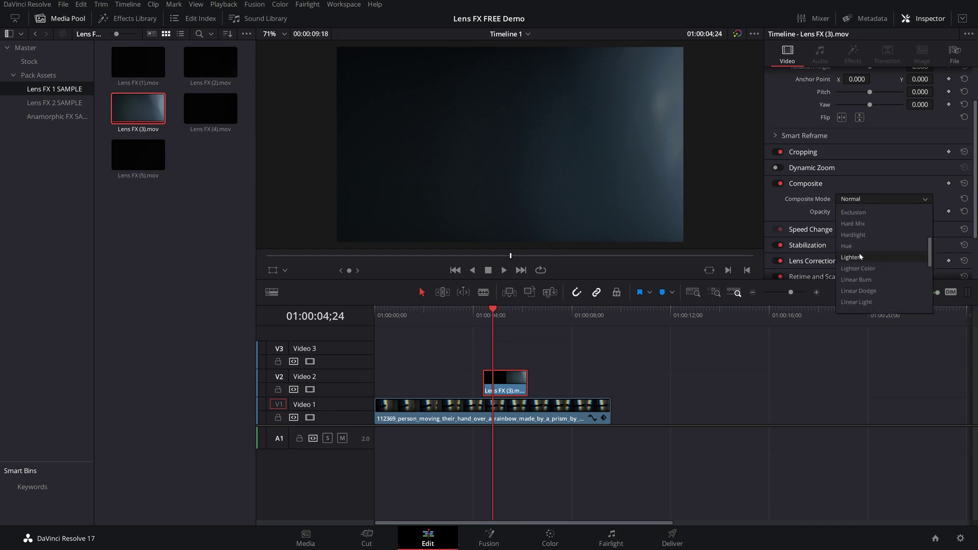
{"action": "scroll", "coordinate": [856, 249], "scroll_direction": "down", "scroll_amount": 4}
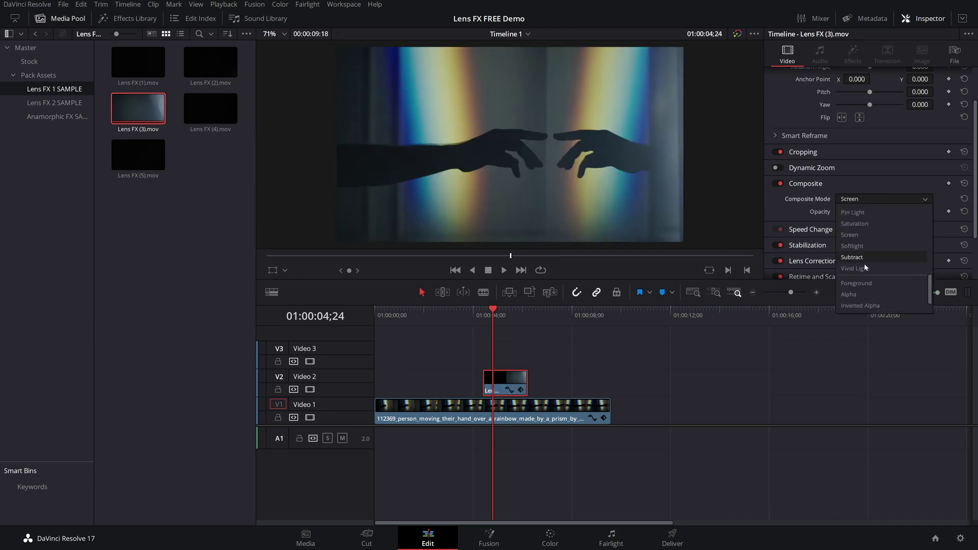
{"action": "scroll", "coordinate": [869, 263], "scroll_direction": "up", "scroll_amount": 5}
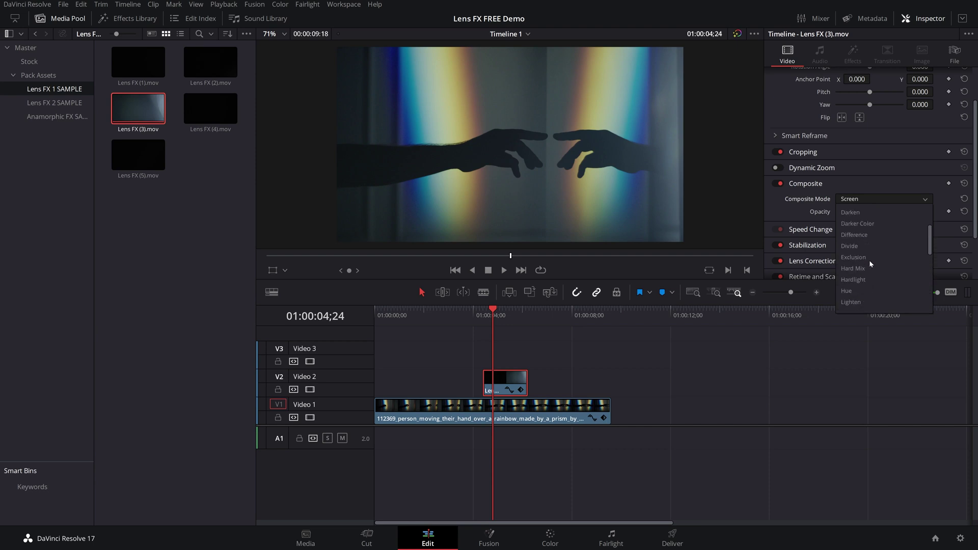
{"action": "scroll", "coordinate": [872, 239], "scroll_direction": "up", "scroll_amount": 2}
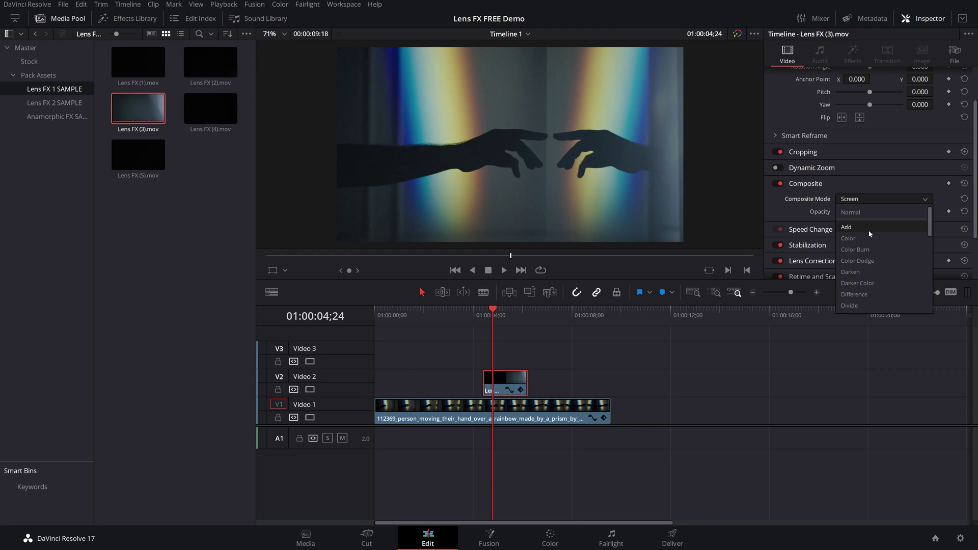
{"action": "scroll", "coordinate": [869, 230], "scroll_direction": "down", "scroll_amount": 8}
{"action": "scroll", "coordinate": [865, 242], "scroll_direction": "up", "scroll_amount": 3}
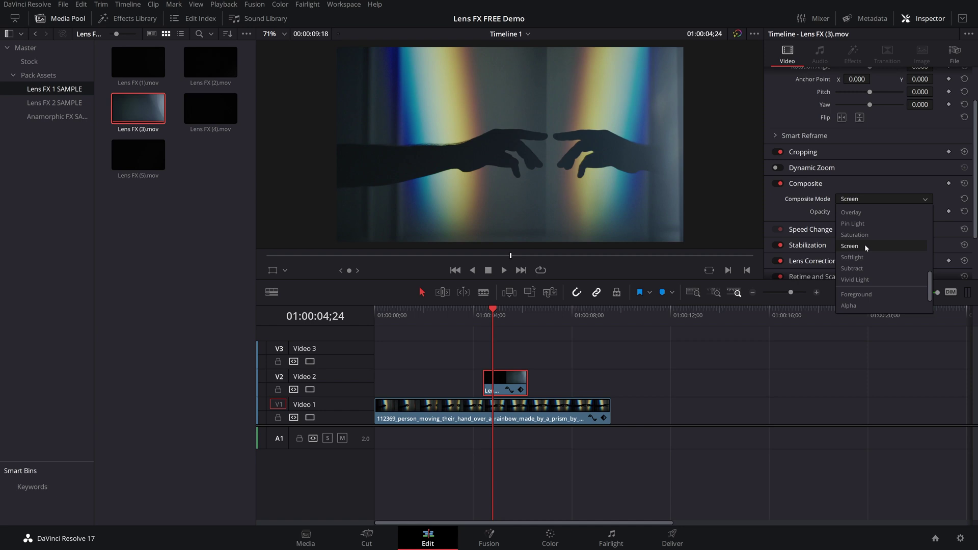
{"action": "scroll", "coordinate": [866, 250], "scroll_direction": "down", "scroll_amount": 2}
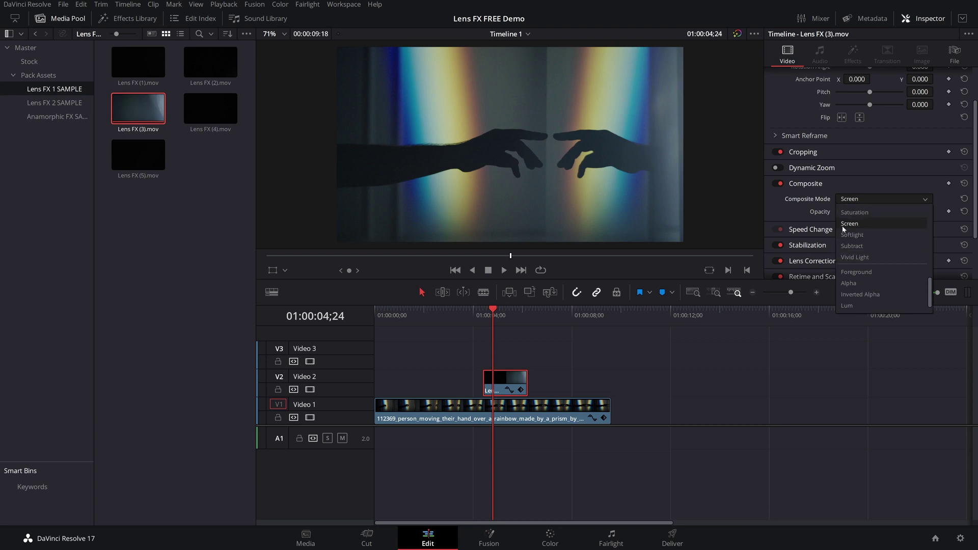
{"action": "left_click", "coordinate": [618, 385]}
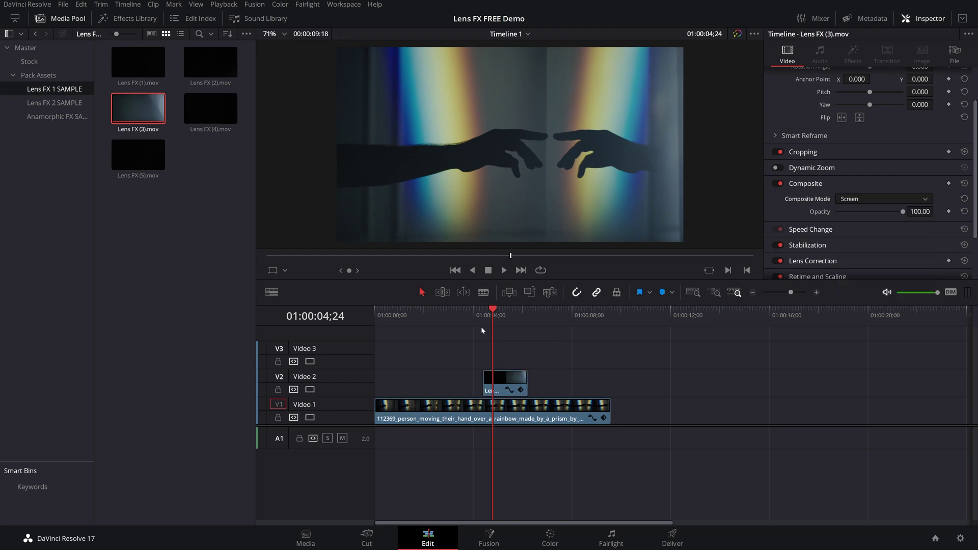
Play the blended lens effect over the stock clip several times from just before the overlay starts.
{"action": "left_click", "coordinate": [485, 315]}
{"action": "key", "text": "space"}
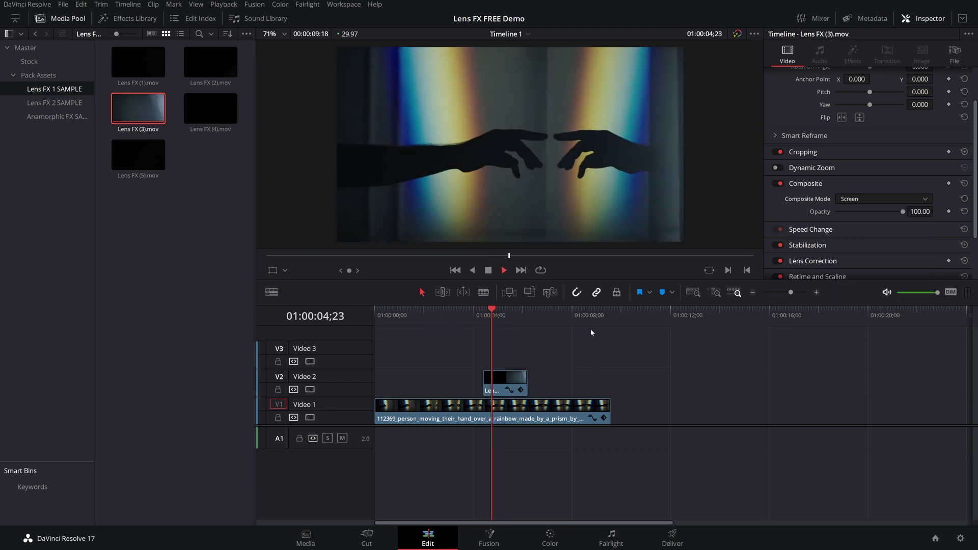
{"action": "key", "text": "space"}
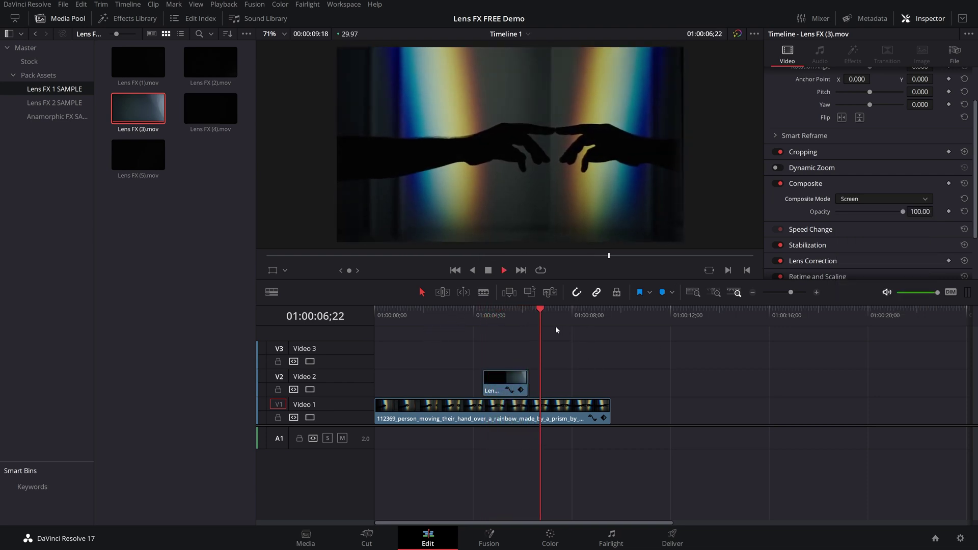
{"action": "left_click_drag", "start_coordinate": [504, 312], "coordinate": [481, 323]}
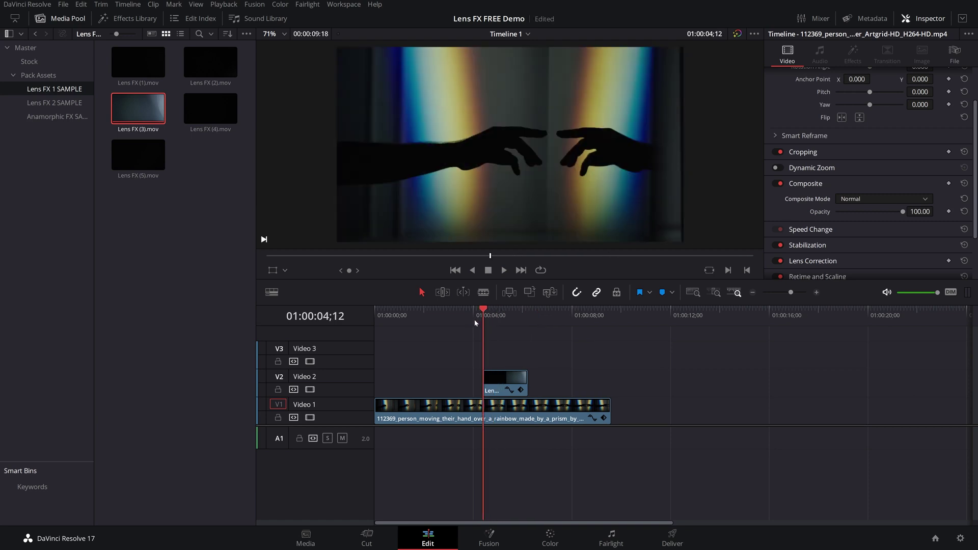
{"action": "left_click", "coordinate": [475, 322]}
{"action": "key", "text": "space"}
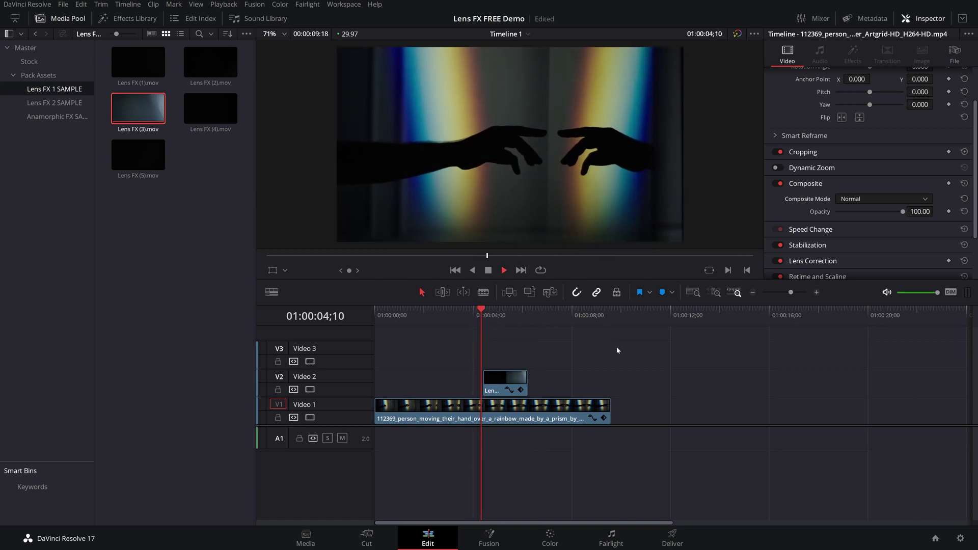
{"action": "left_click_drag", "start_coordinate": [483, 312], "coordinate": [473, 312]}
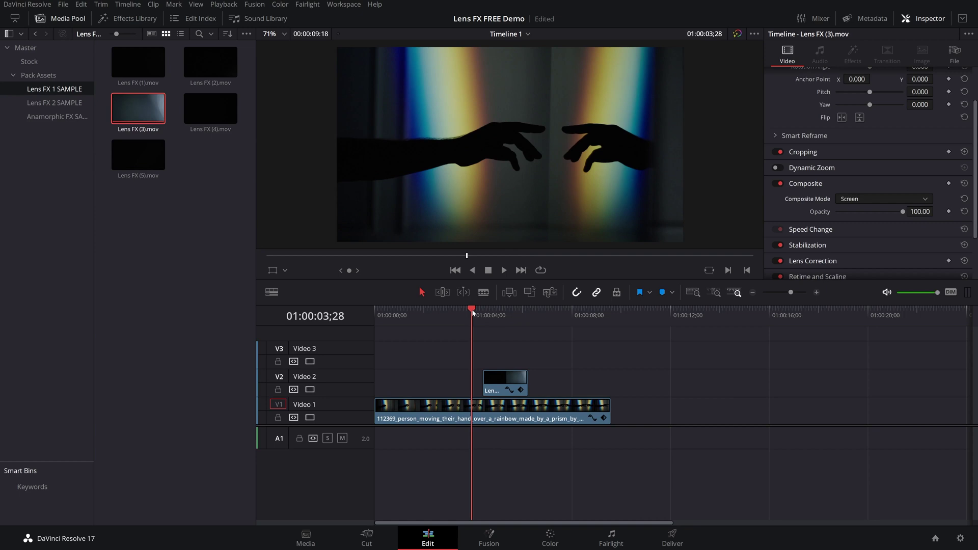
{"action": "key", "text": "space"}
{"action": "key", "text": "space"}
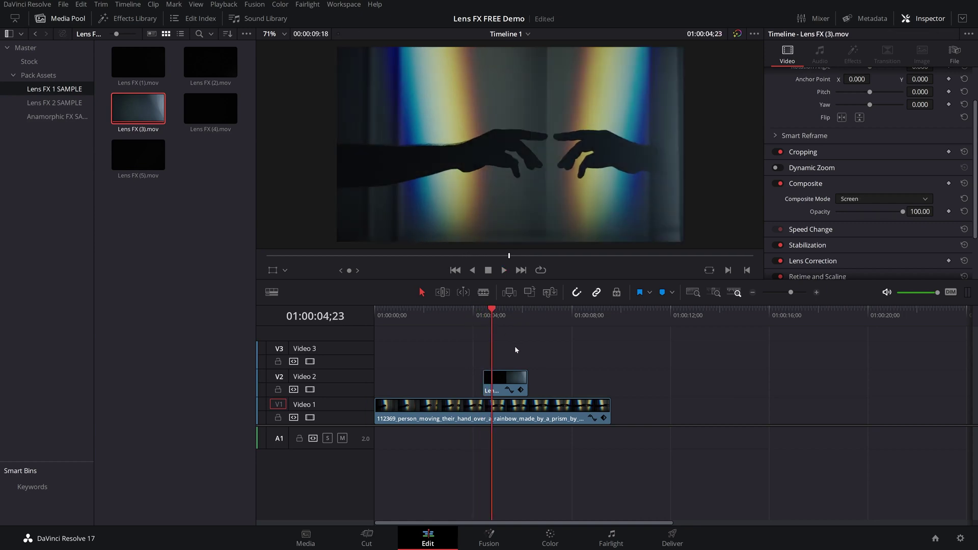
Add a Cross Dissolve only at the start of the Lens FX (3) clip, with a duration of 6 frames.
{"action": "left_click", "coordinate": [507, 384]}
{"action": "left_click_drag", "start_coordinate": [522, 373], "coordinate": [514, 378]}
{"action": "scroll", "coordinate": [497, 383], "scroll_direction": "up", "scroll_amount": 5}
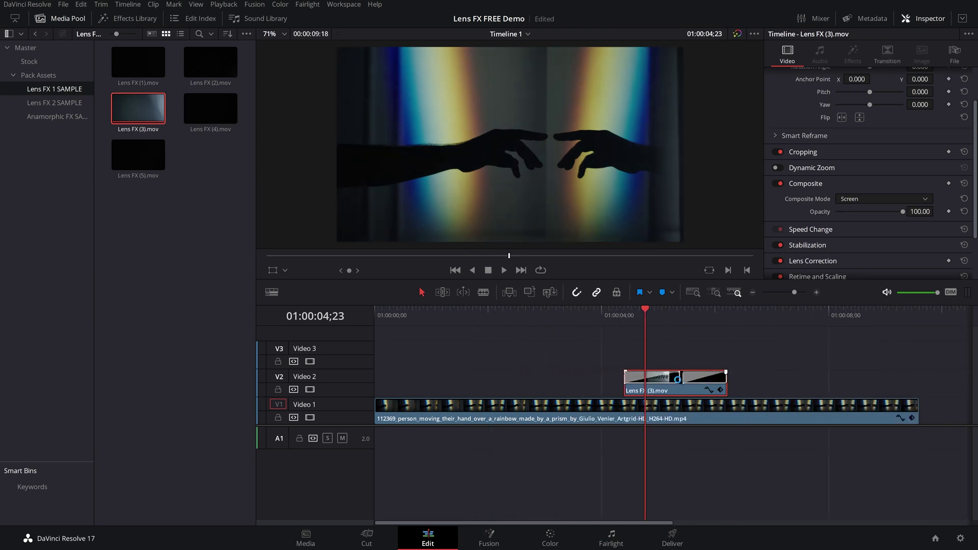
{"action": "left_click", "coordinate": [678, 378]}
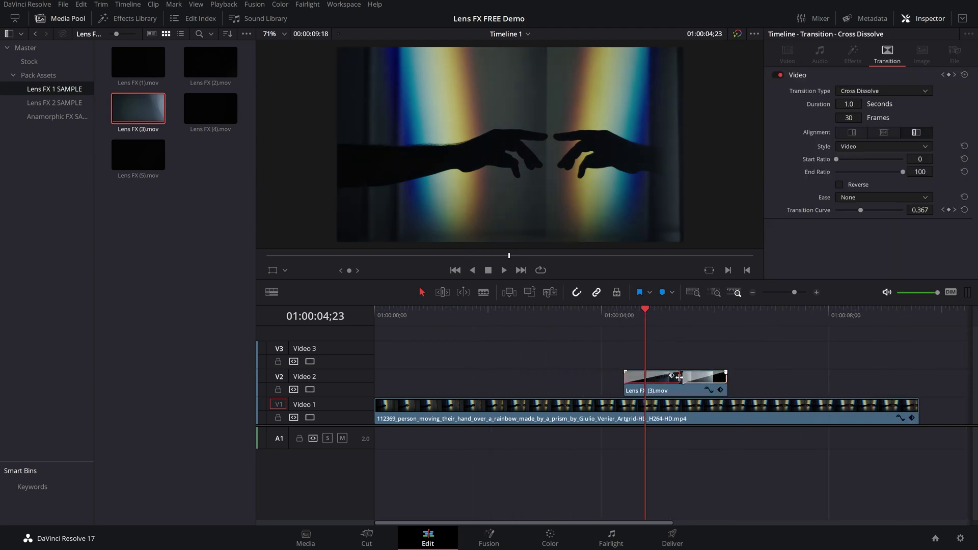
{"action": "left_click_drag", "start_coordinate": [678, 377], "coordinate": [634, 378]}
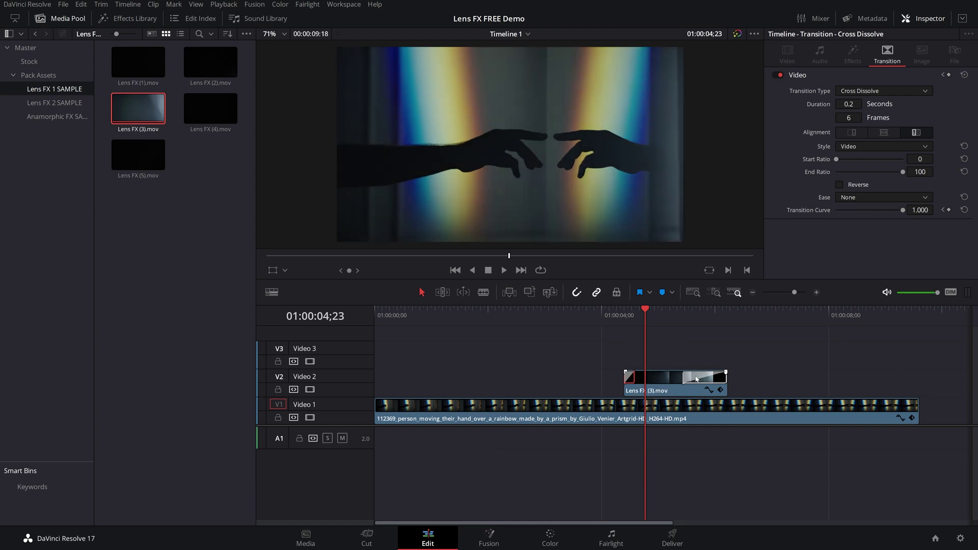
{"action": "left_click", "coordinate": [704, 379]}
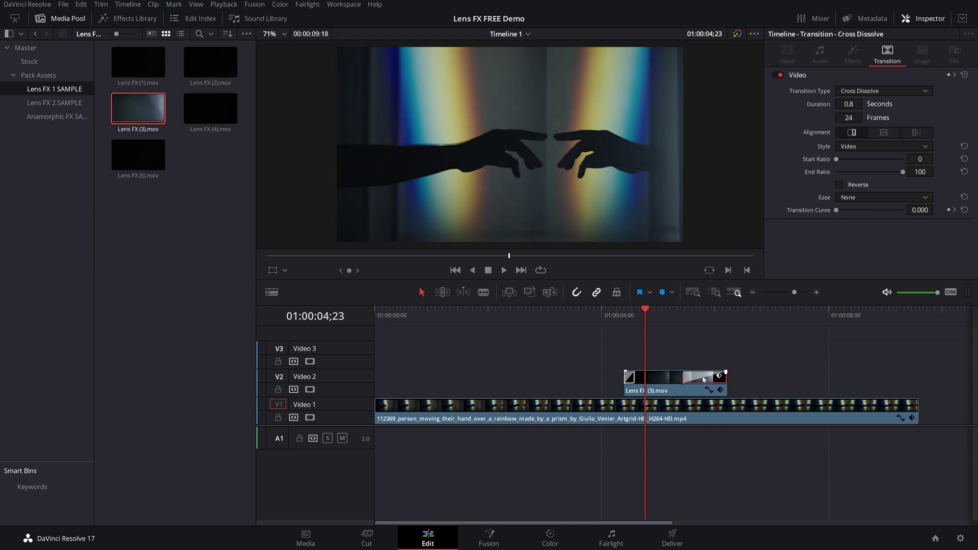
{"action": "key", "text": "Delete"}
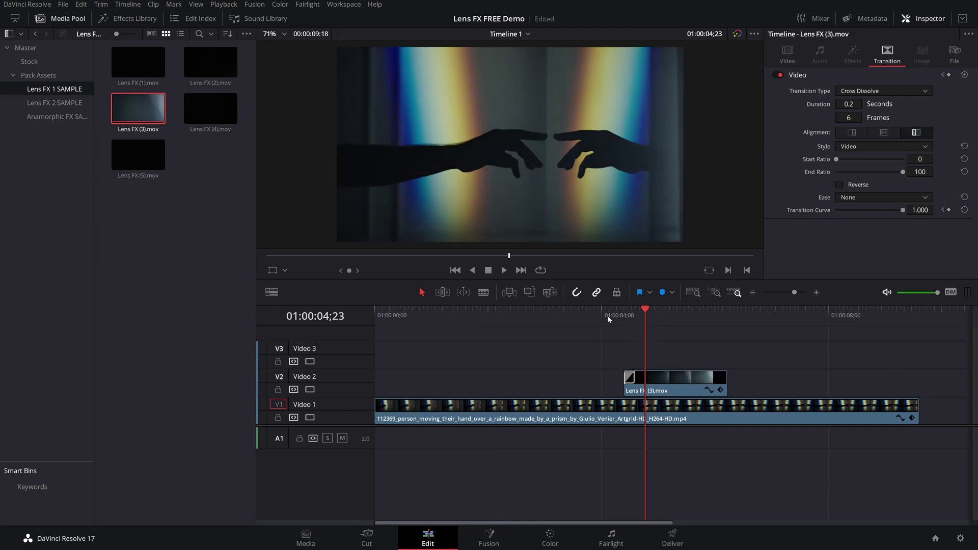
Play the overlay section twice from just before the Lens FX (3) clip to check its fade-in.
{"action": "left_click", "coordinate": [586, 312]}
{"action": "left_click", "coordinate": [785, 339]}
{"action": "key", "text": "space"}
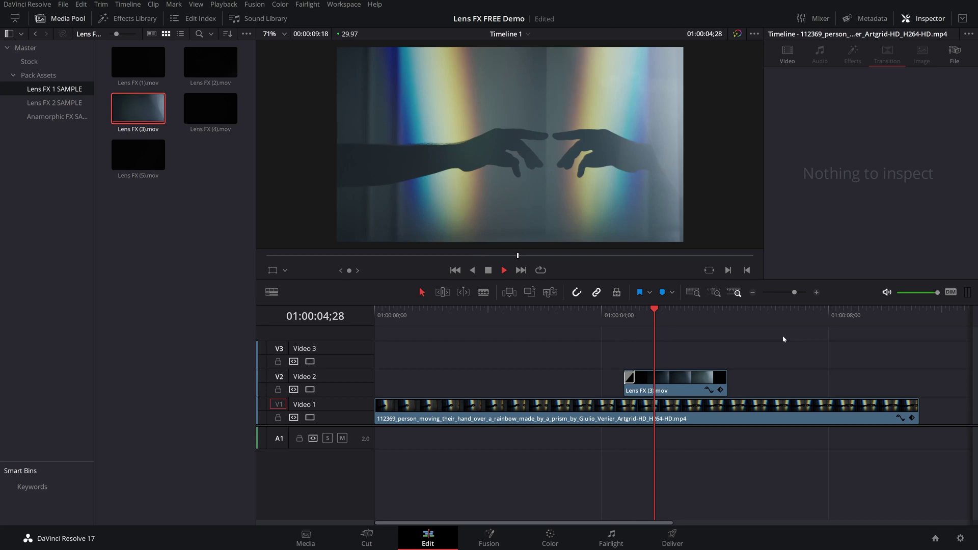
{"action": "key", "text": "space"}
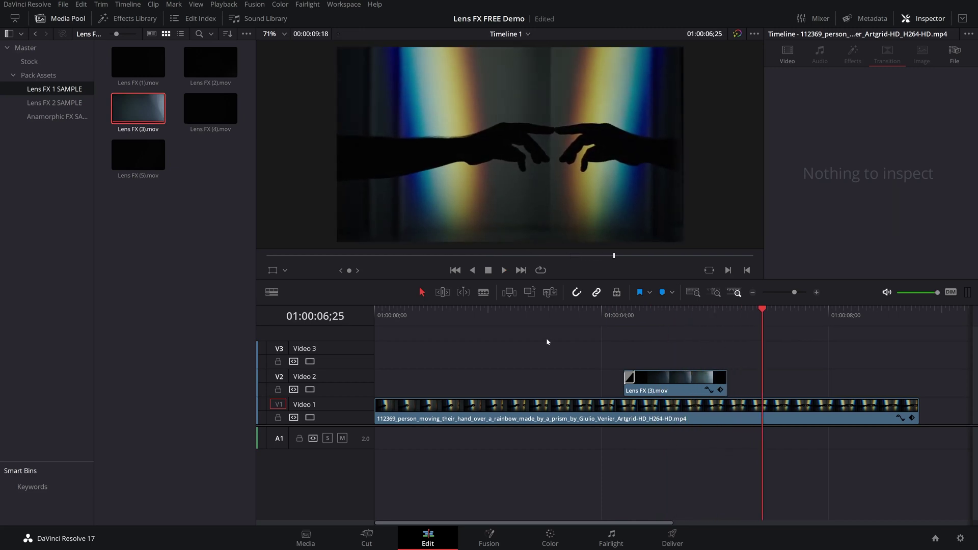
{"action": "scroll", "coordinate": [542, 340], "scroll_direction": "down", "scroll_amount": 2}
{"action": "left_click", "coordinate": [481, 316]}
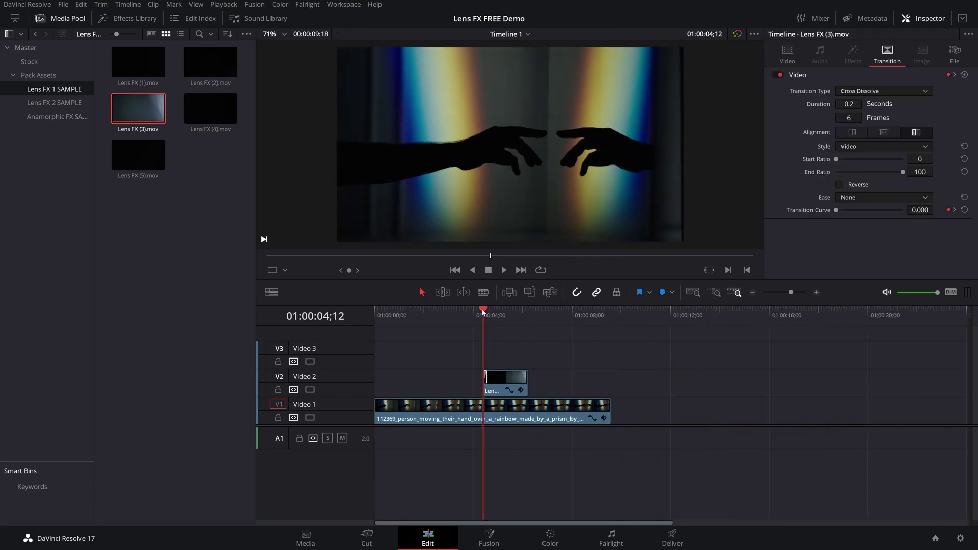
{"action": "left_click", "coordinate": [473, 315]}
{"action": "key", "text": "space"}
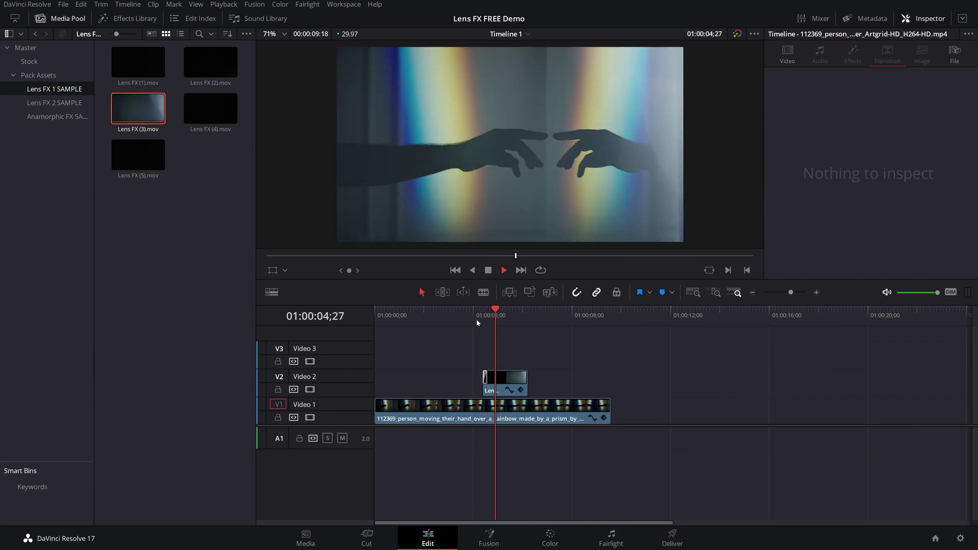
{"action": "key", "text": "space"}
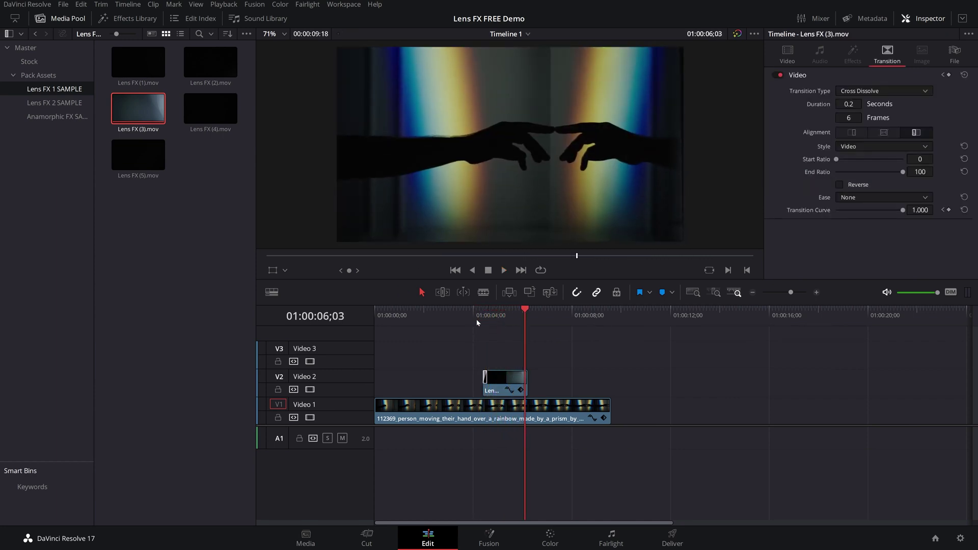
Add a Cross Dissolve at the end of the Lens FX (3) clip and lengthen it to 14 frames.
{"action": "key", "text": "ctrl+="}
{"action": "key", "text": "ctrl+="}
{"action": "left_click", "coordinate": [656, 383]}
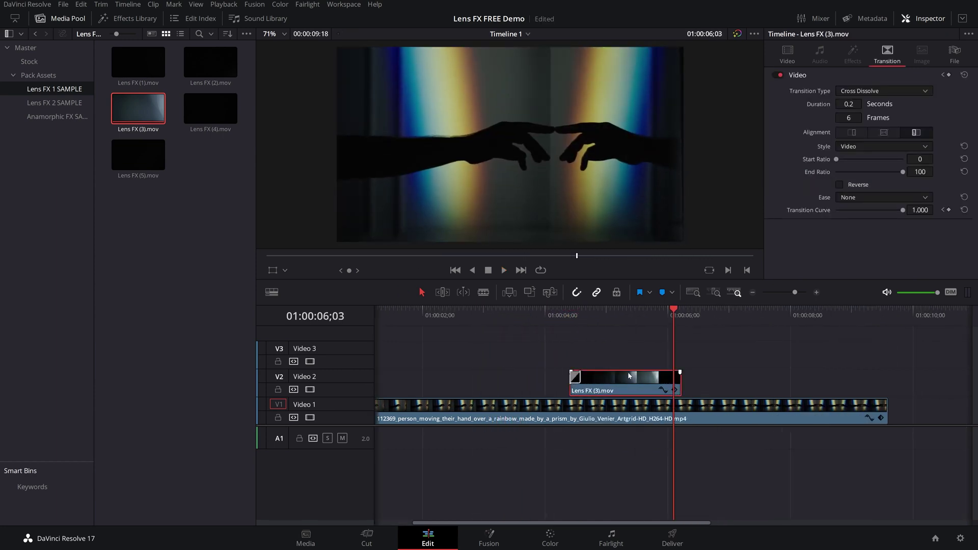
{"action": "key", "text": "ctrl+t"}
{"action": "left_click_drag", "start_coordinate": [622, 376], "coordinate": [669, 378]}
{"action": "left_click", "coordinate": [646, 310]}
{"action": "key", "text": "space"}
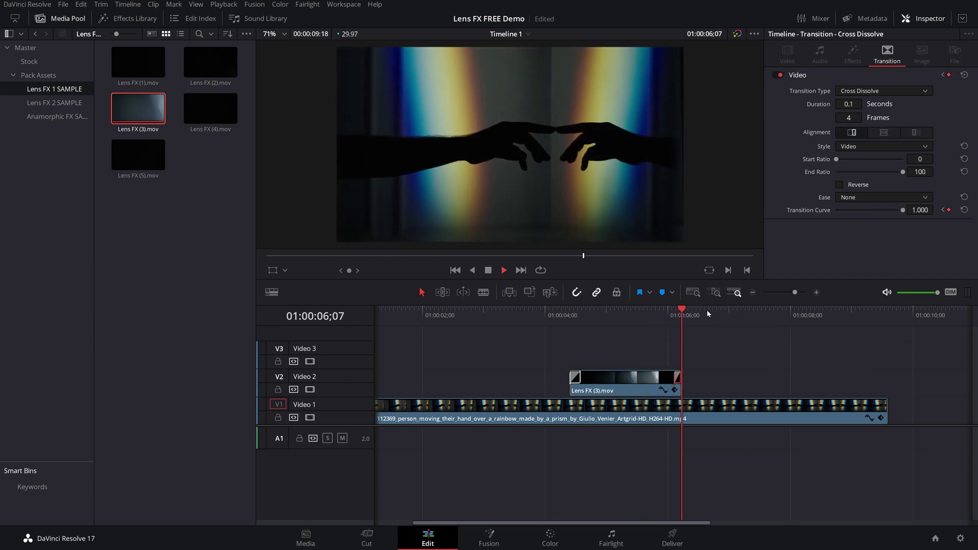
{"action": "left_click", "coordinate": [643, 312]}
{"action": "left_click_drag", "start_coordinate": [674, 378], "coordinate": [654, 378]}
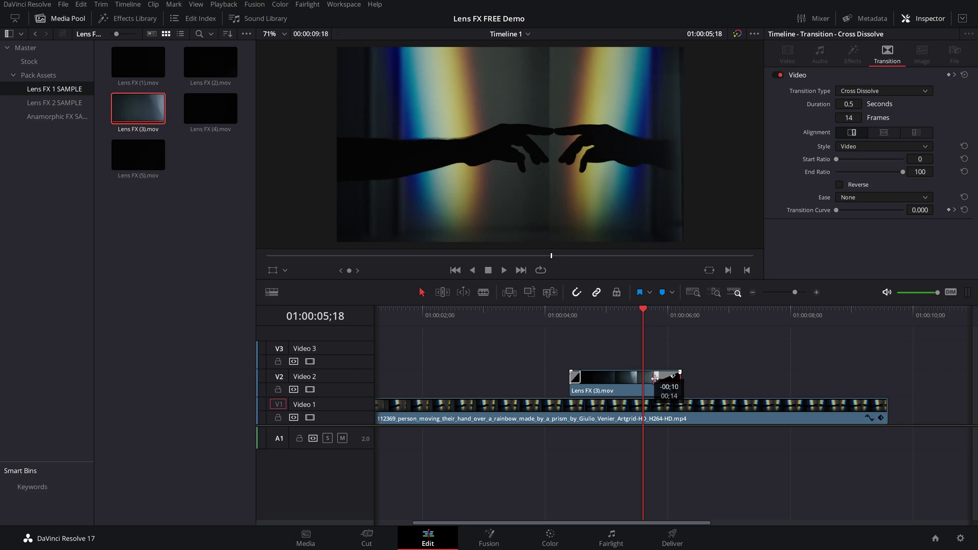
Play the Lens FX (3) section from its start to review both the fade-in and the fade-out.
{"action": "key", "text": "space"}
{"action": "left_click", "coordinate": [583, 314]}
{"action": "key", "text": "space"}
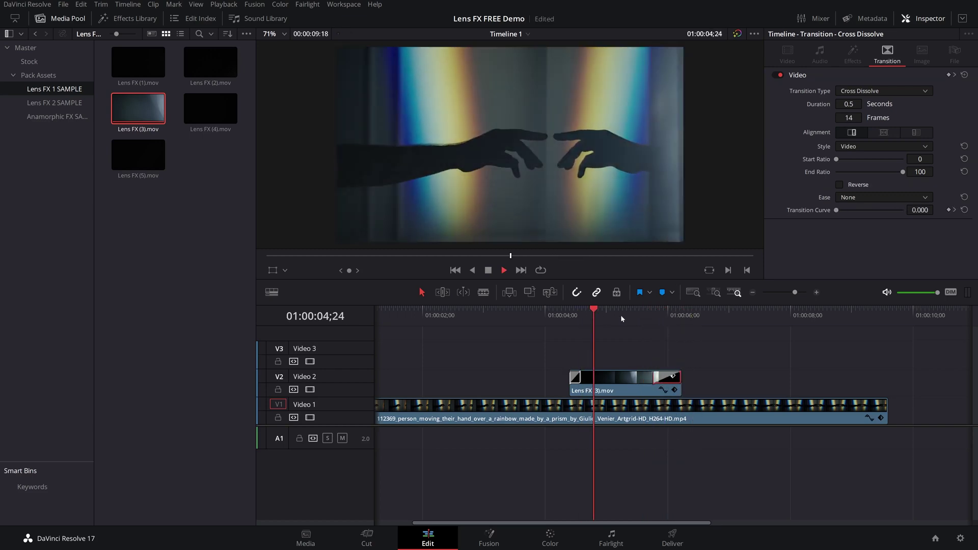
{"action": "key", "text": "space"}
{"action": "scroll", "coordinate": [565, 347], "scroll_direction": "down", "scroll_amount": 4}
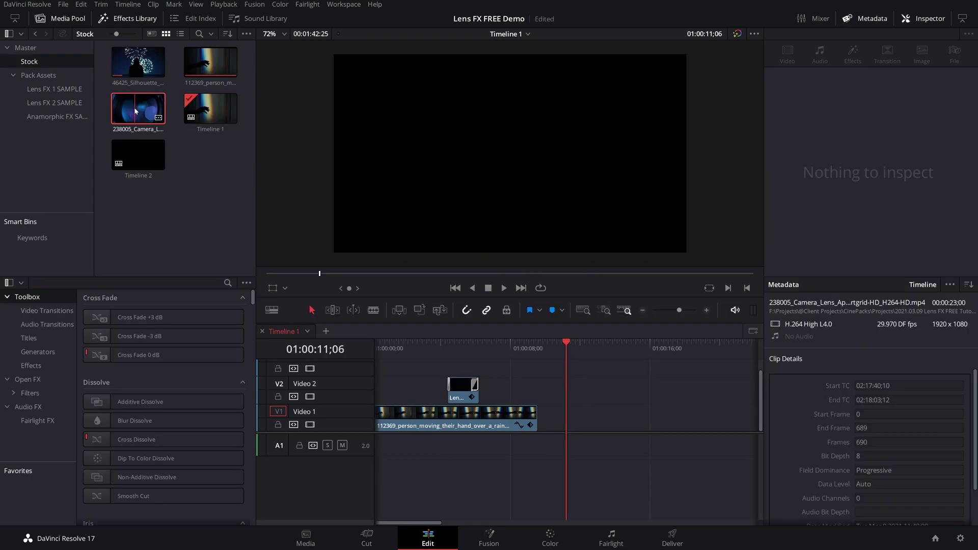
Append the 238005_Camera_Lens clip on Video 1 and overlay 4k_2.40.png above it on Video 2, extended over more of the footage.
{"action": "left_click_drag", "start_coordinate": [138, 108], "coordinate": [543, 430]}
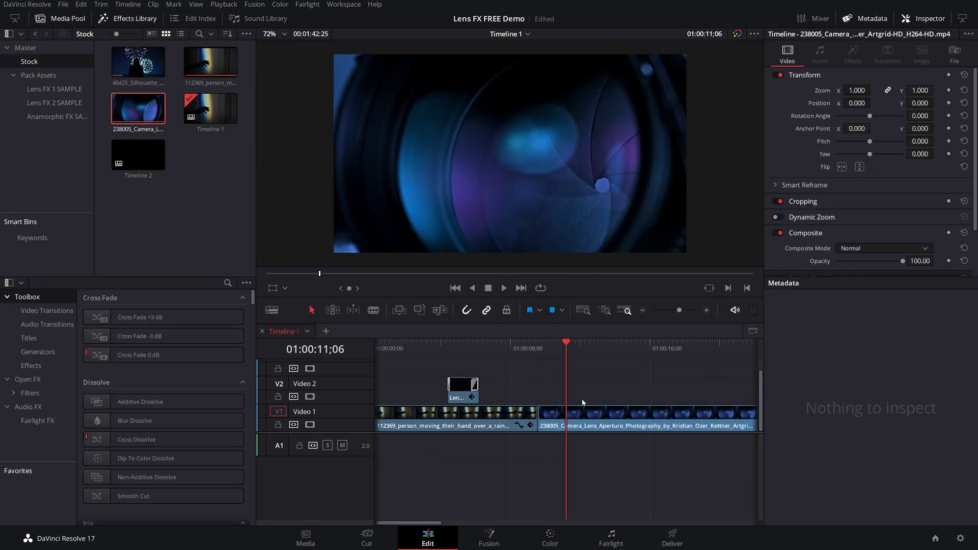
{"action": "left_click", "coordinate": [582, 402]}
{"action": "left_click", "coordinate": [72, 117]}
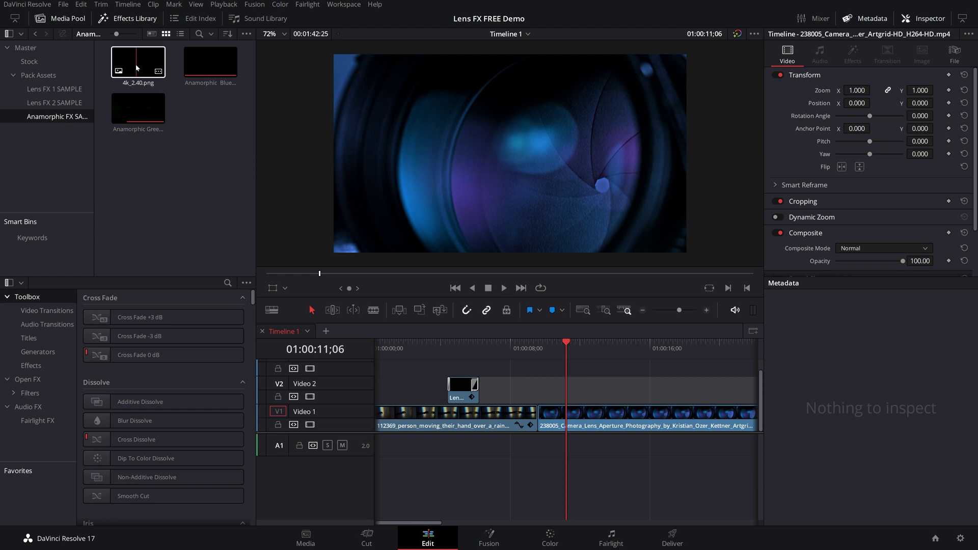
{"action": "left_click_drag", "start_coordinate": [136, 67], "coordinate": [538, 401]}
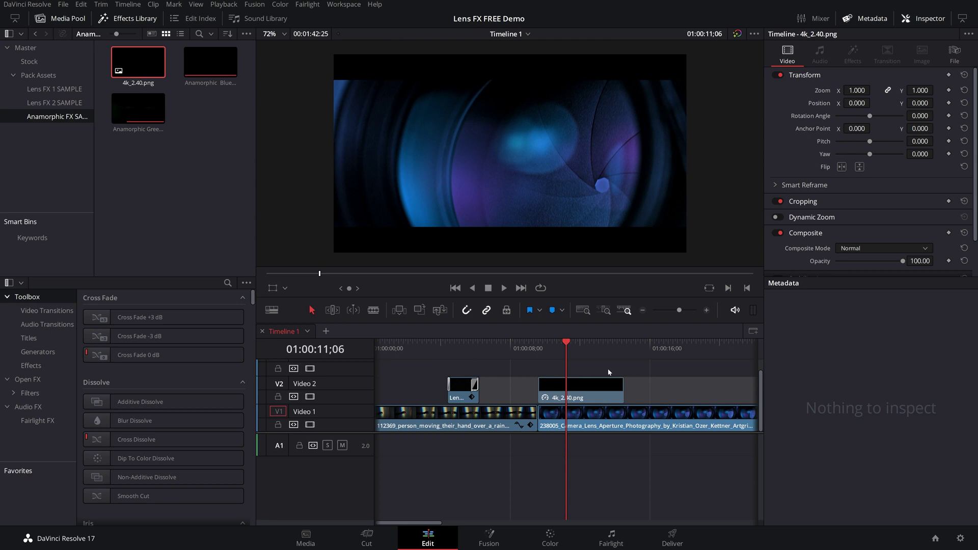
{"action": "left_click_drag", "start_coordinate": [623, 393], "coordinate": [712, 393]}
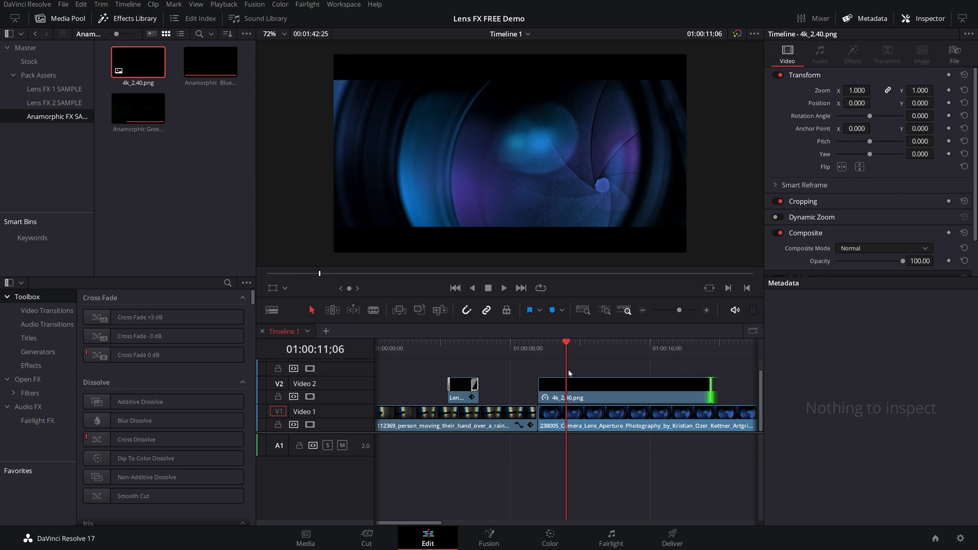
Compare the camera lens footage with and without the 2.40 letterbox overlay.
{"action": "key", "text": "ctrl+minus"}
{"action": "left_click", "coordinate": [582, 347]}
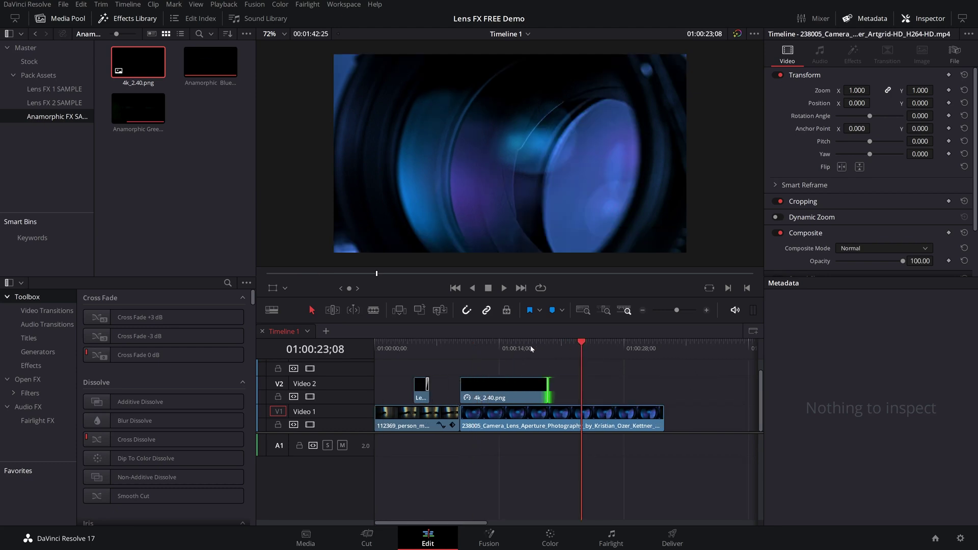
{"action": "left_click", "coordinate": [514, 347]}
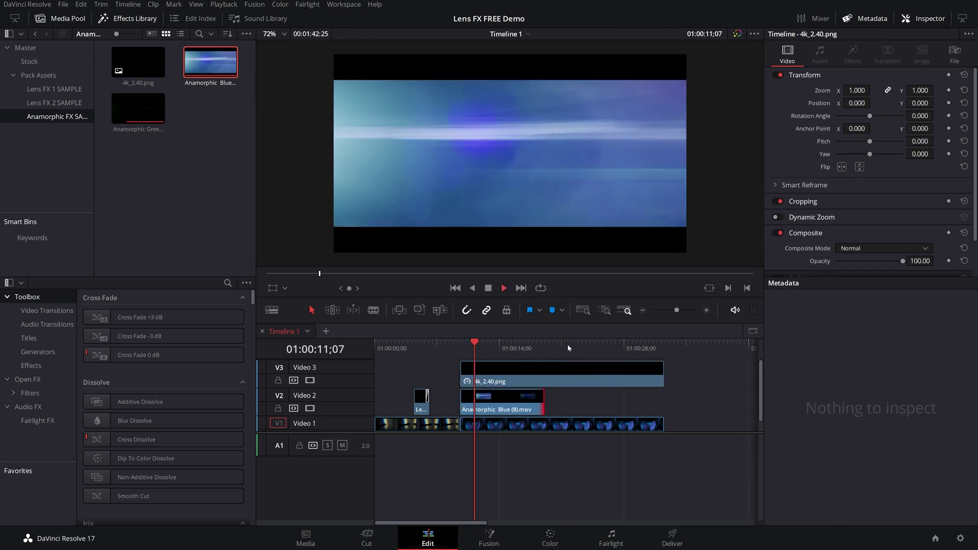
{"action": "key", "text": "space"}
Set the composite mode of the Anamorphic Blue (8) clip on Video 2 to Screen.
{"action": "left_click", "coordinate": [505, 398]}
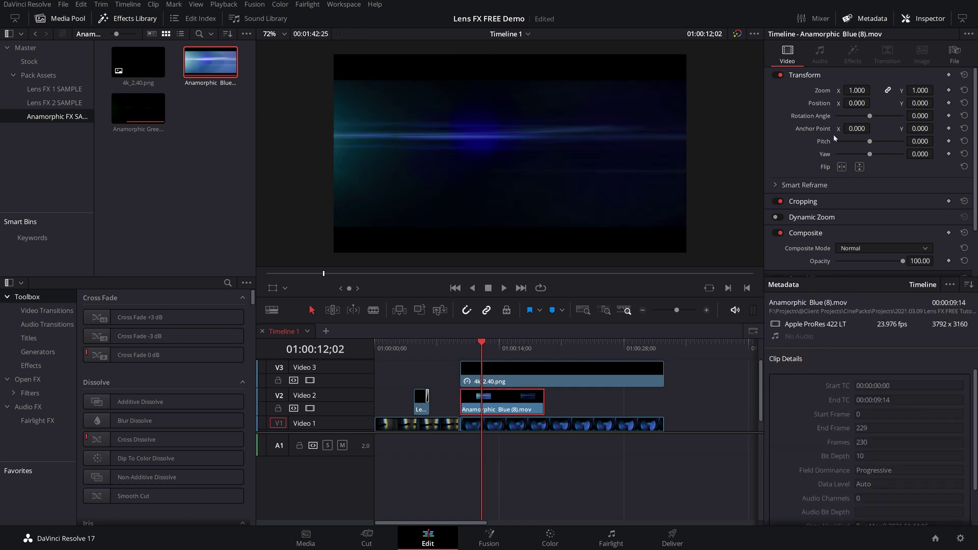
{"action": "scroll", "coordinate": [826, 199], "scroll_direction": "down", "scroll_amount": 3}
{"action": "left_click", "coordinate": [863, 192]}
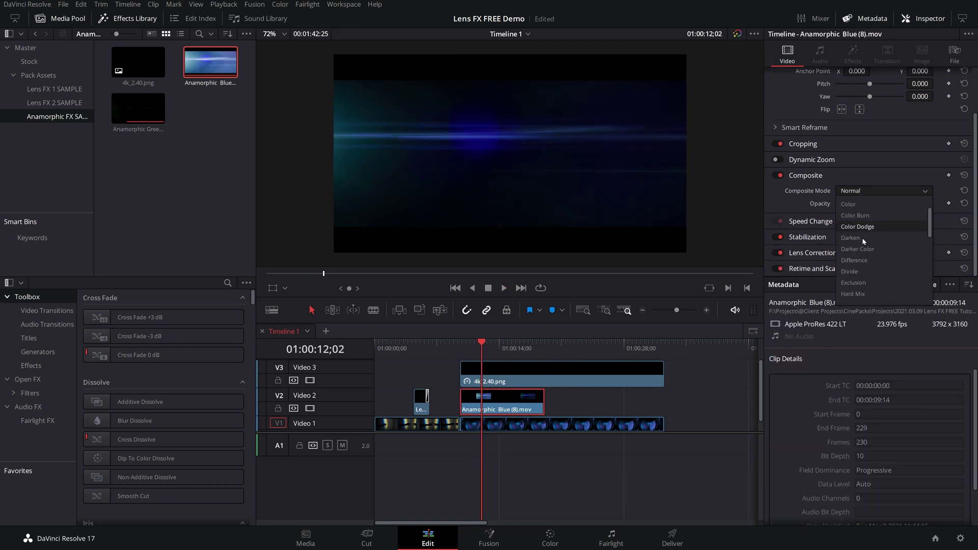
{"action": "scroll", "coordinate": [860, 240], "scroll_direction": "down", "scroll_amount": 5}
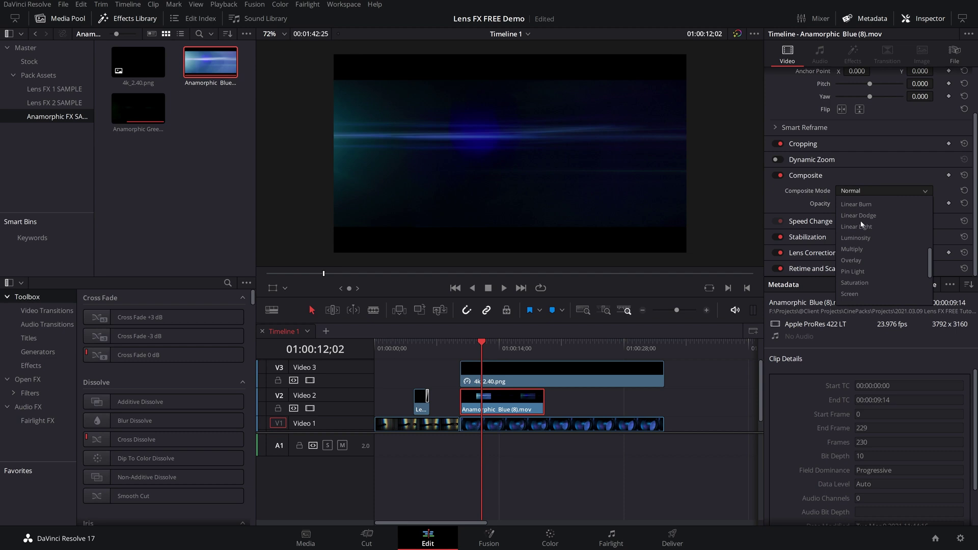
{"action": "left_click", "coordinate": [850, 205]}
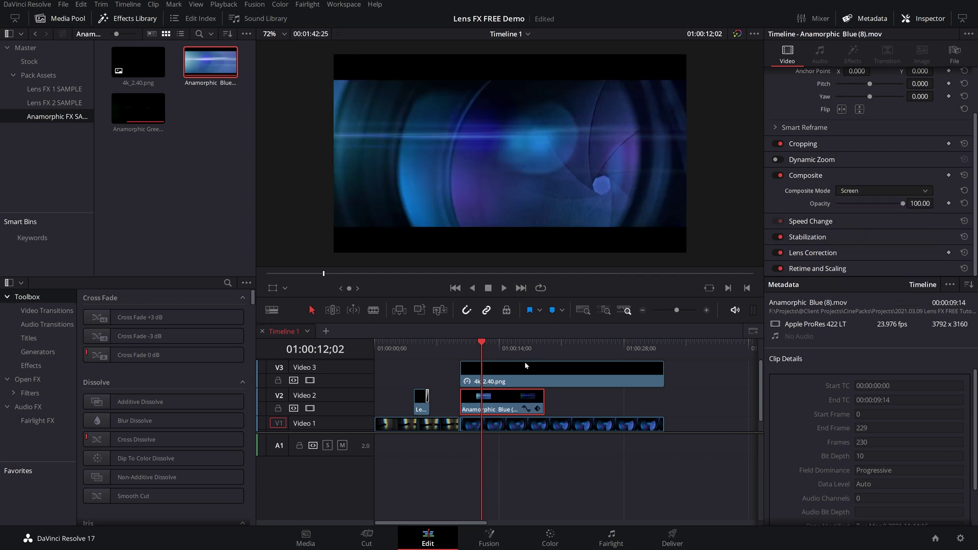
Play the anamorphic flare blended over the camera lens footage.
{"action": "key", "text": "space"}
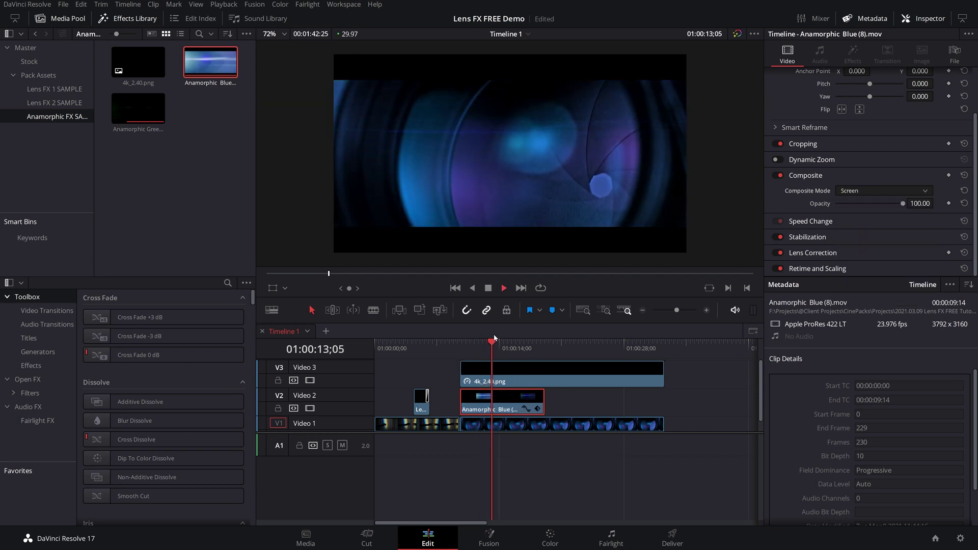
{"action": "key", "text": "space"}
{"action": "key", "text": "ctrl+s"}
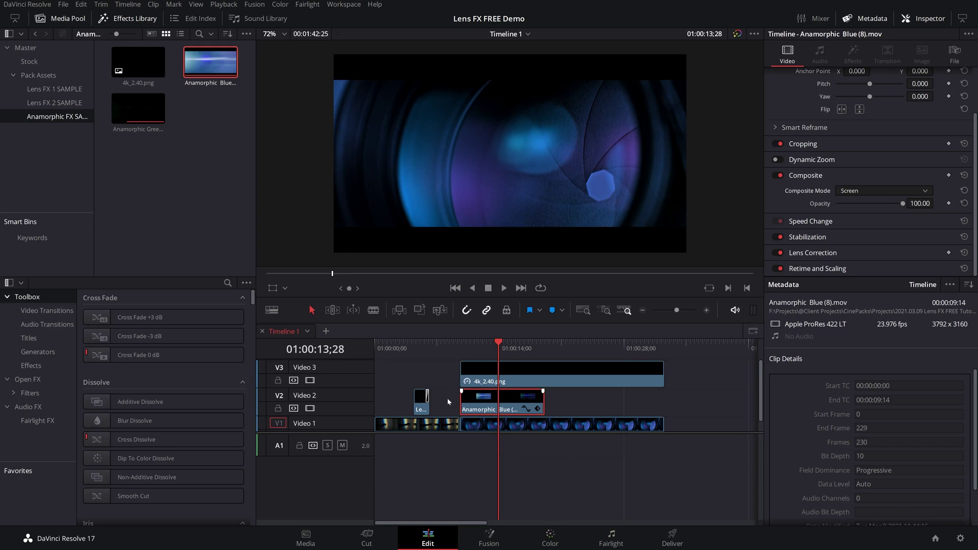
On the Color page, shift the Anamorphic Blue (8) clip's hue to 64.90 and review the recoloured flare.
{"action": "left_click", "coordinate": [550, 536]}
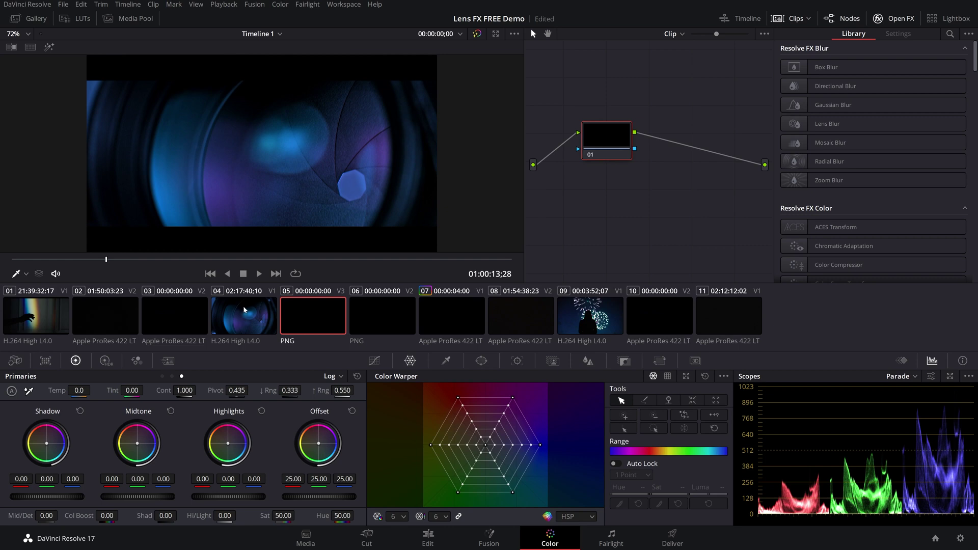
{"action": "left_click_drag", "start_coordinate": [108, 260], "coordinate": [91, 261]}
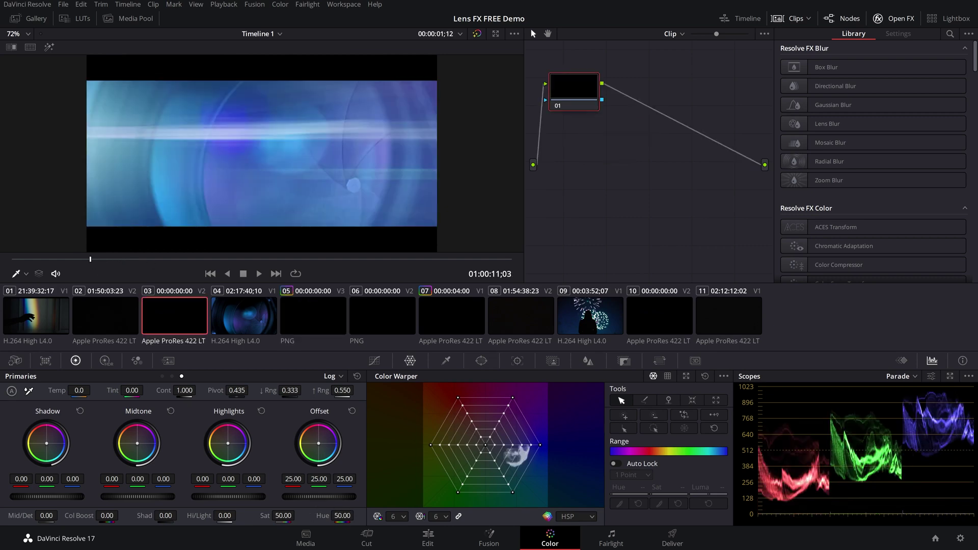
{"action": "left_click_drag", "start_coordinate": [342, 516], "coordinate": [360, 515]}
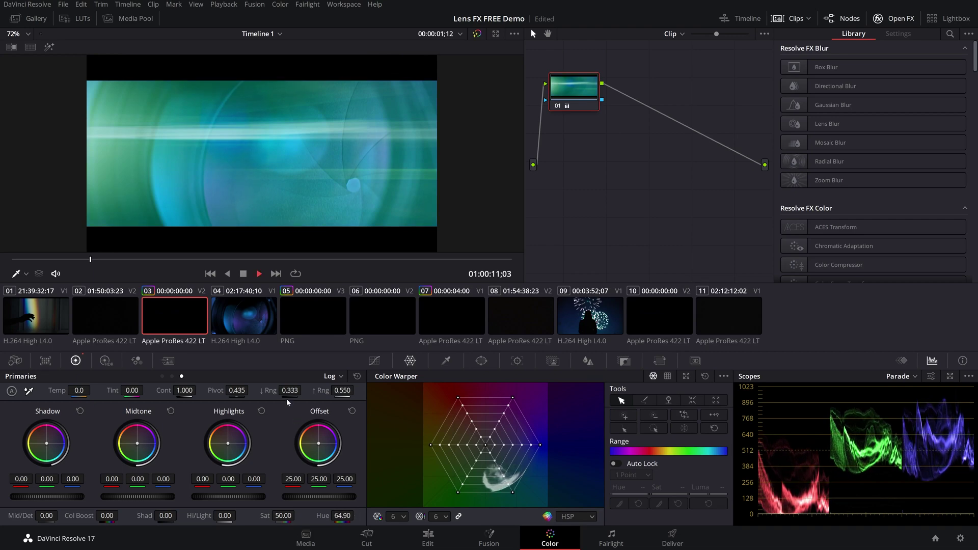
{"action": "key", "text": "space"}
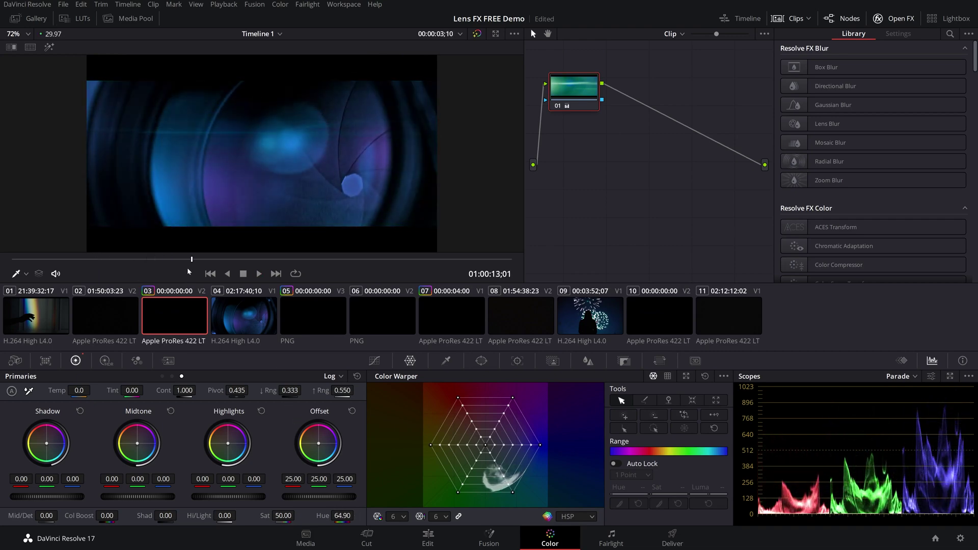
{"action": "left_click_drag", "start_coordinate": [191, 259], "coordinate": [152, 259]}
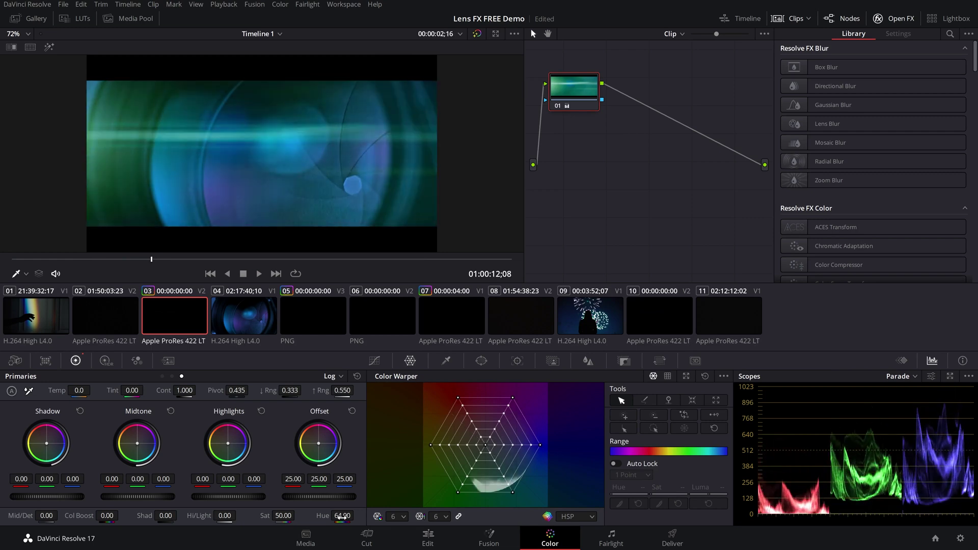
Set the flare clip's hue to 90.20 and play back the result.
{"action": "mouse_move", "coordinate": [342, 516]}
{"action": "left_mouse_down"}
{"action": "mouse_move", "coordinate": [368, 516]}
{"action": "mouse_move", "coordinate": [357, 515]}
{"action": "left_mouse_up"}
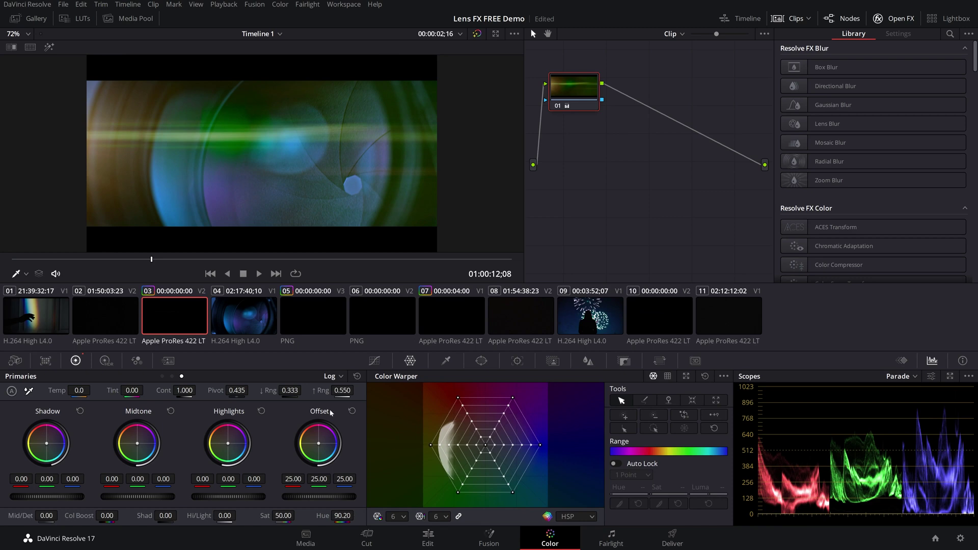
{"action": "key", "text": "space"}
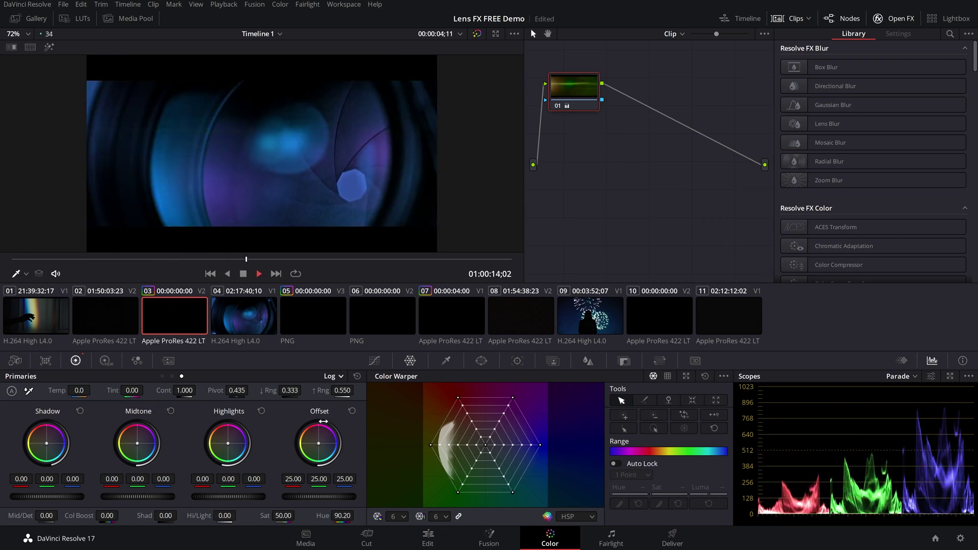
{"action": "key", "text": "space"}
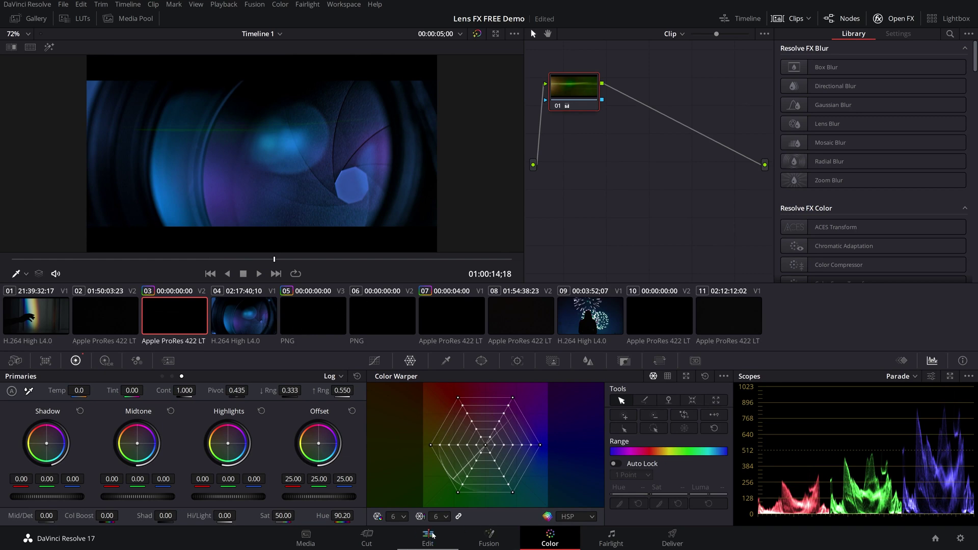
On the Edit page, place 000165095.mov from Lens FX 2 SAMPLE on Video 2 above the fireworks clip's start and set its composite mode to Screen.
{"action": "left_click", "coordinate": [428, 536]}
{"action": "left_click_drag", "start_coordinate": [138, 109], "coordinate": [431, 386]}
{"action": "scroll", "coordinate": [858, 153], "scroll_direction": "down", "scroll_amount": 1}
{"action": "left_click", "coordinate": [857, 138]}
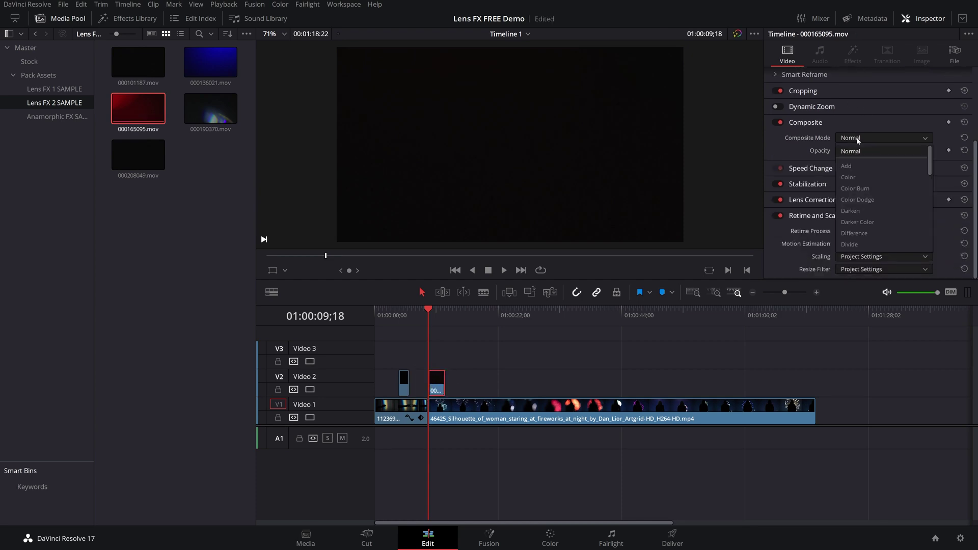
{"action": "scroll", "coordinate": [861, 193], "scroll_direction": "down", "scroll_amount": 5}
{"action": "left_click", "coordinate": [861, 174]}
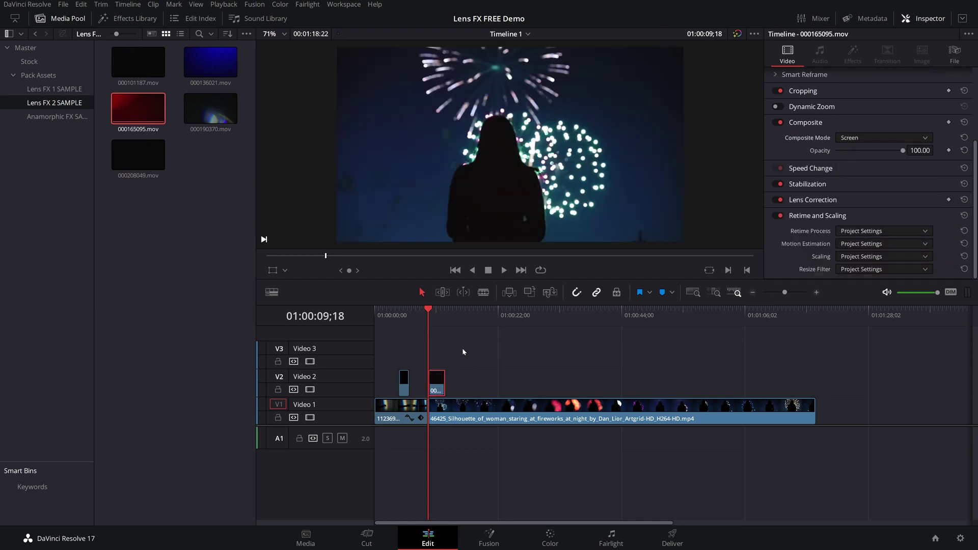
Preview the red 000165095.mov overlay, add cross dissolves to the clip and delete the one at its start.
{"action": "key", "text": "space"}
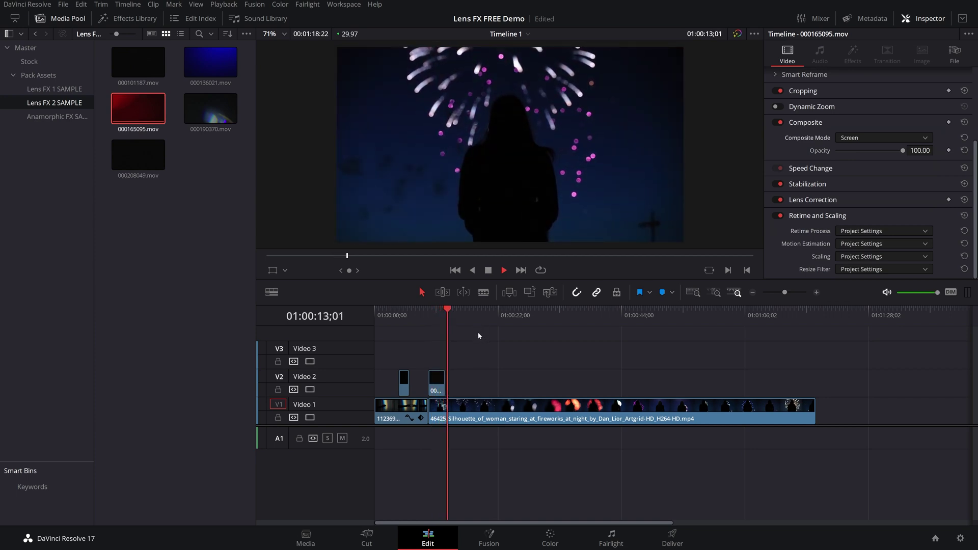
{"action": "key", "text": "space"}
{"action": "left_click", "coordinate": [436, 381]}
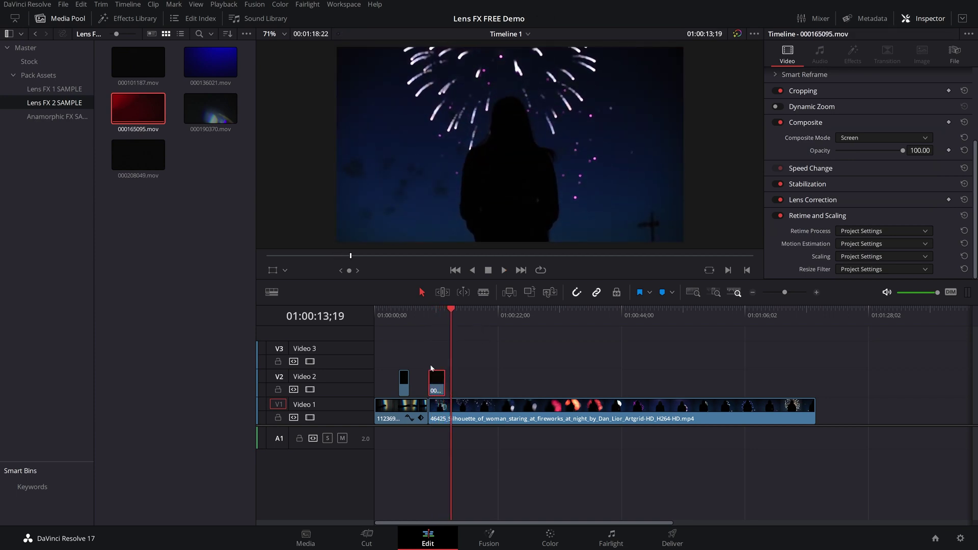
{"action": "key", "text": "ctrl+equal"}
{"action": "key", "text": "ctrl+equal"}
{"action": "key", "text": "ctrl+equal"}
{"action": "left_click", "coordinate": [585, 379]}
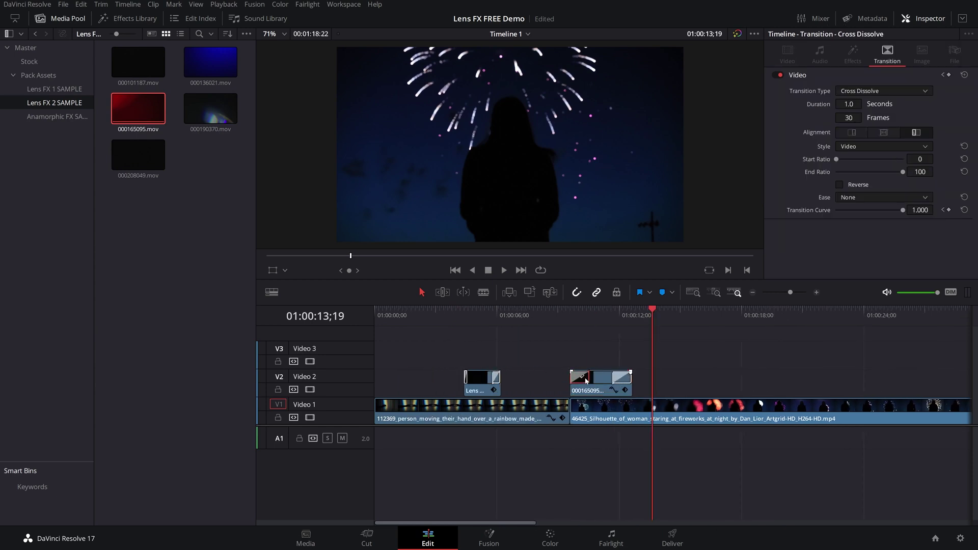
{"action": "key", "text": "BackSpace"}
Play back the red overlay's fade-out over the fireworks footage.
{"action": "left_click", "coordinate": [598, 317]}
{"action": "key", "text": "space"}
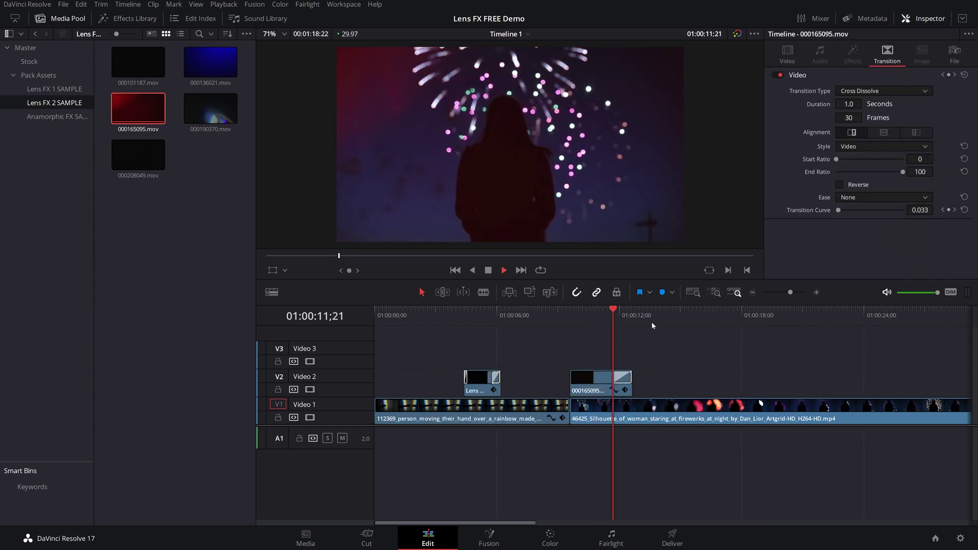
{"action": "left_click", "coordinate": [490, 347]}
{"action": "key", "text": "space"}
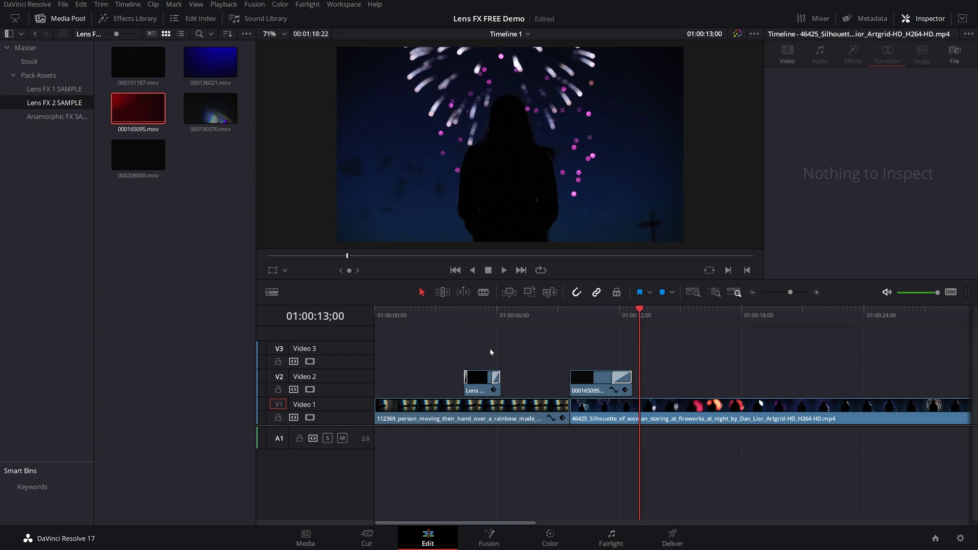
Place Anamorphic Blue (8).mov from the Anamorphic FX sample bin on Video 2 directly after 000165095.mov.
{"action": "left_click", "coordinate": [57, 117]}
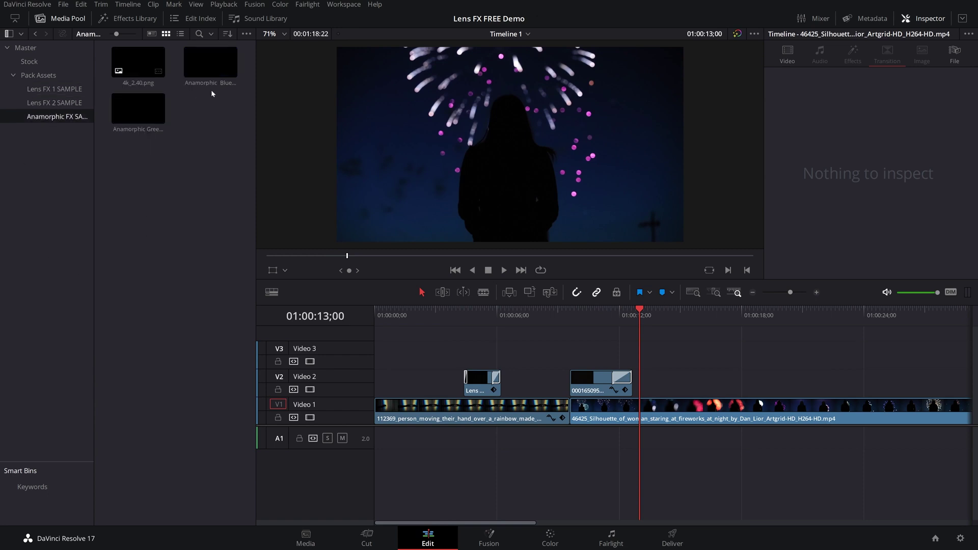
{"action": "left_click", "coordinate": [203, 72]}
{"action": "left_click", "coordinate": [187, 105]}
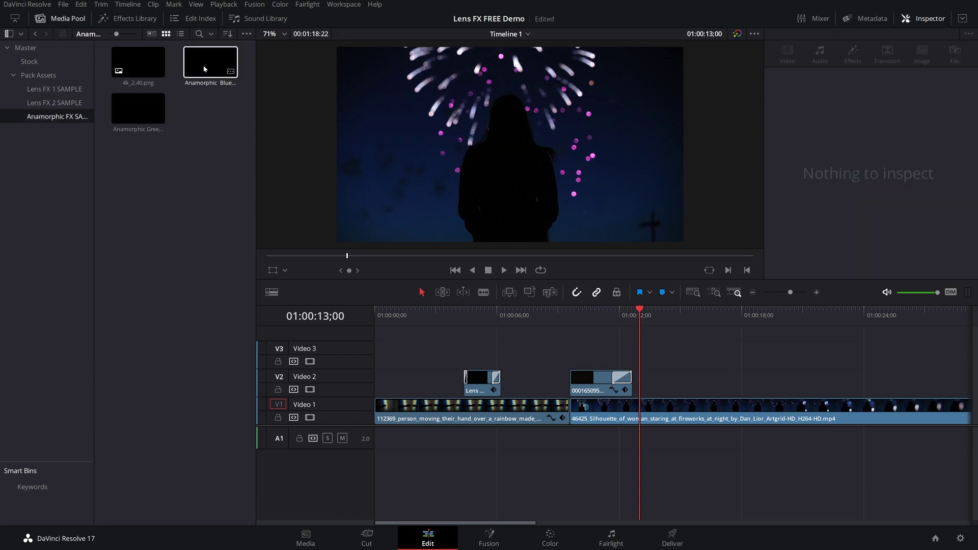
{"action": "left_click_drag", "start_coordinate": [204, 68], "coordinate": [670, 381]}
{"action": "left_click_drag", "start_coordinate": [641, 314], "coordinate": [651, 313]}
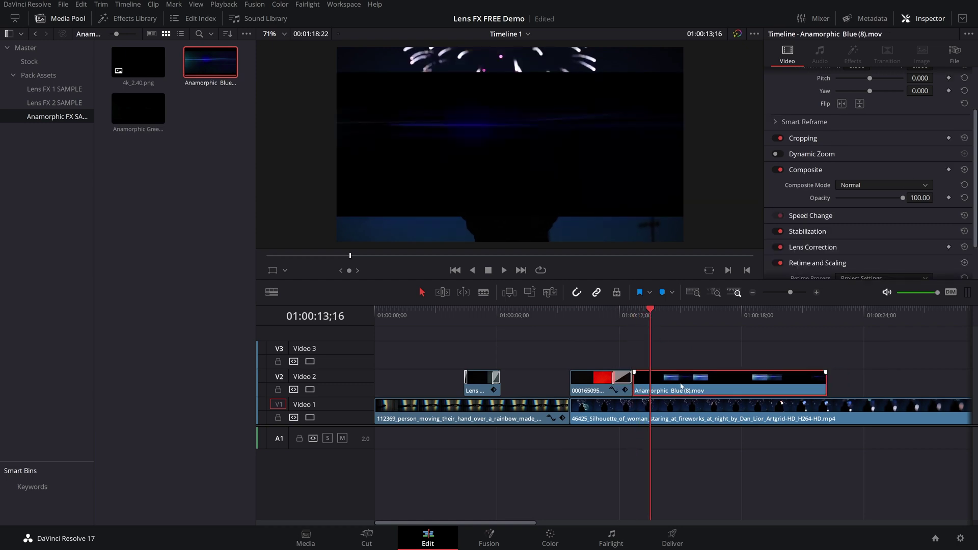
Set the Anamorphic Blue (8) clip's scaling to Fill.
{"action": "scroll", "coordinate": [818, 188], "scroll_direction": "down", "scroll_amount": 3}
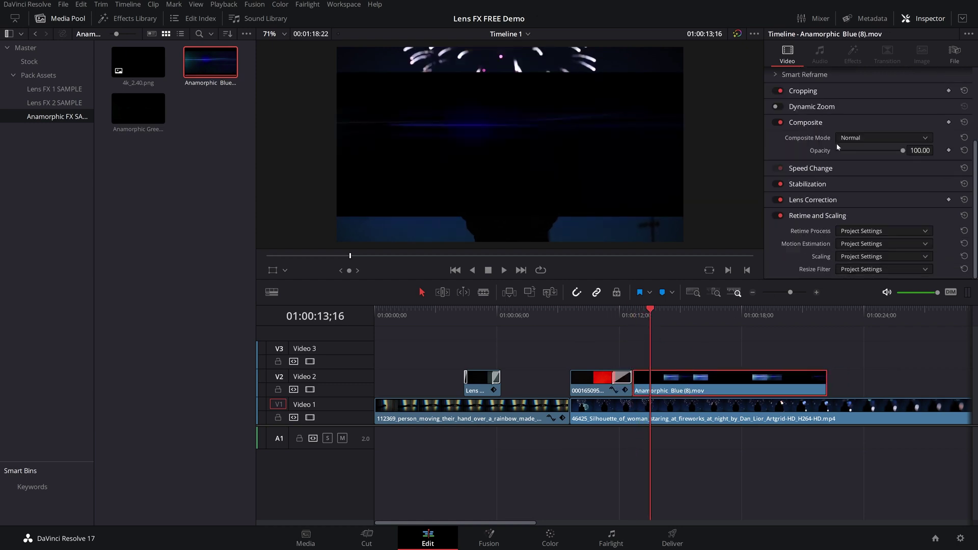
{"action": "left_click", "coordinate": [867, 255]}
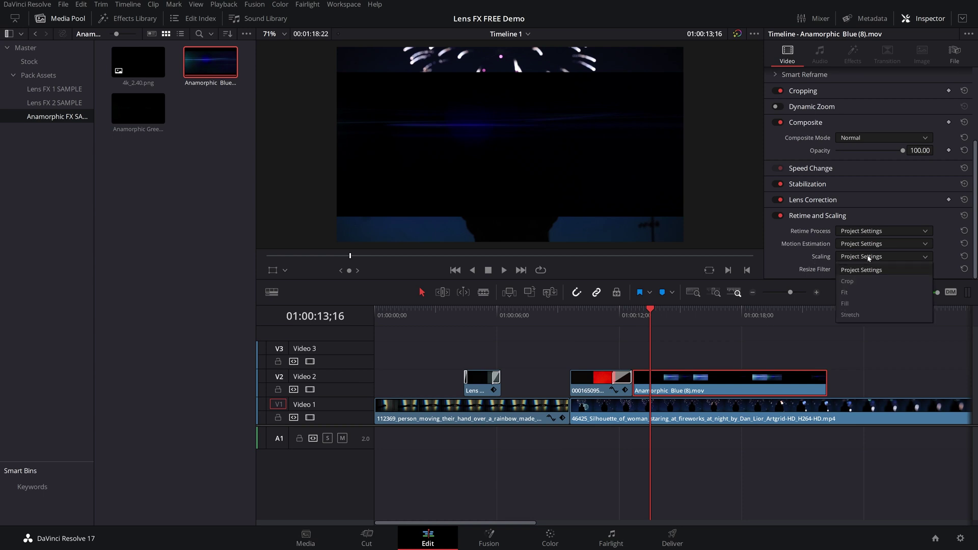
{"action": "left_click", "coordinate": [851, 294]}
Shift the blue flare slightly to the right in the frame with the on-screen transform controls and save the project.
{"action": "left_click", "coordinate": [274, 271]}
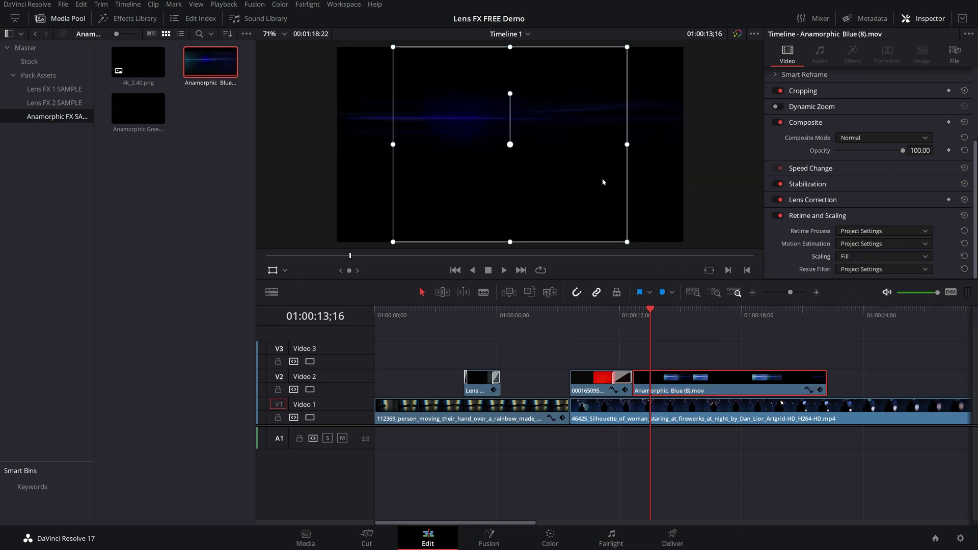
{"action": "left_click_drag", "start_coordinate": [452, 172], "coordinate": [507, 200]}
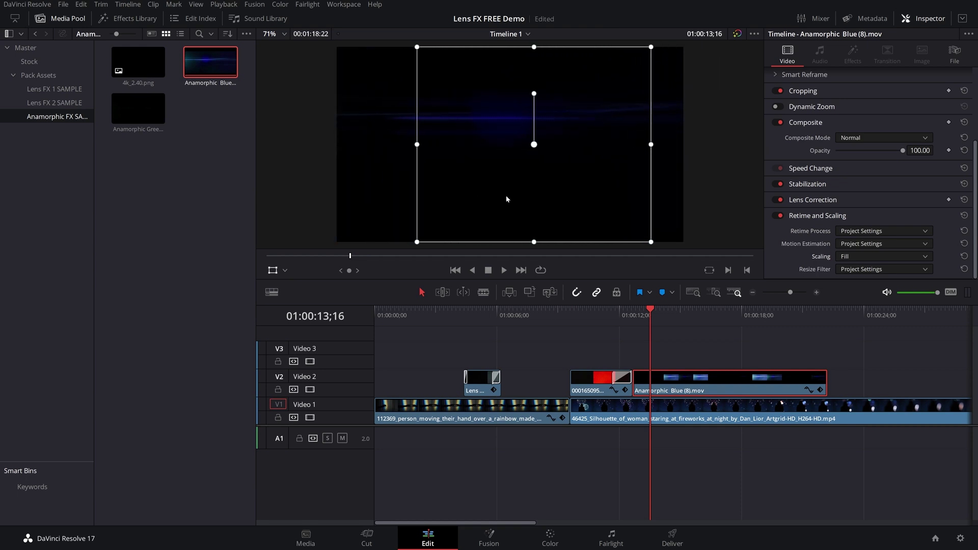
{"action": "key", "text": "ctrl+s"}
{"action": "left_click_drag", "start_coordinate": [466, 174], "coordinate": [466, 176]}
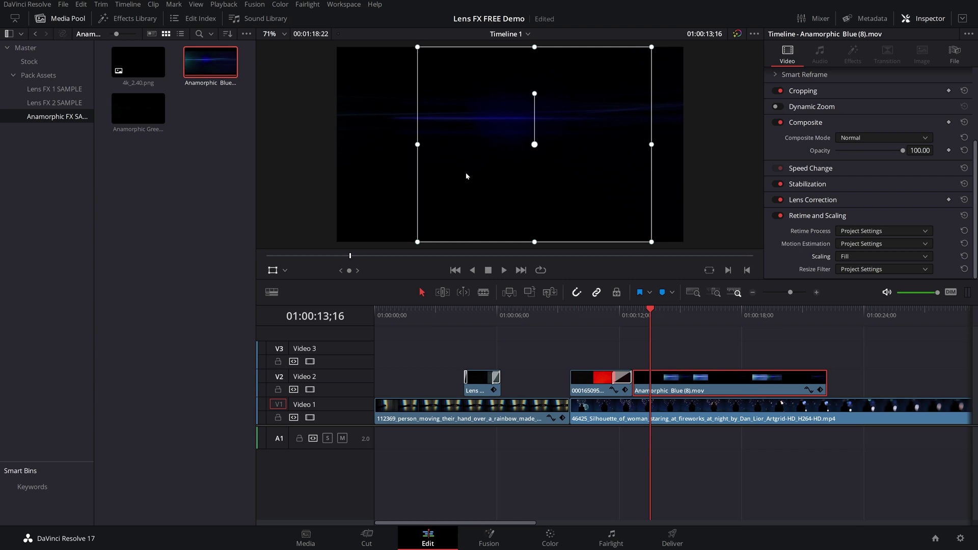
{"action": "key", "text": "ctrl+s"}
Set the blue flare clip's composite mode to Screen and play it over the fireworks footage.
{"action": "left_click", "coordinate": [852, 139]}
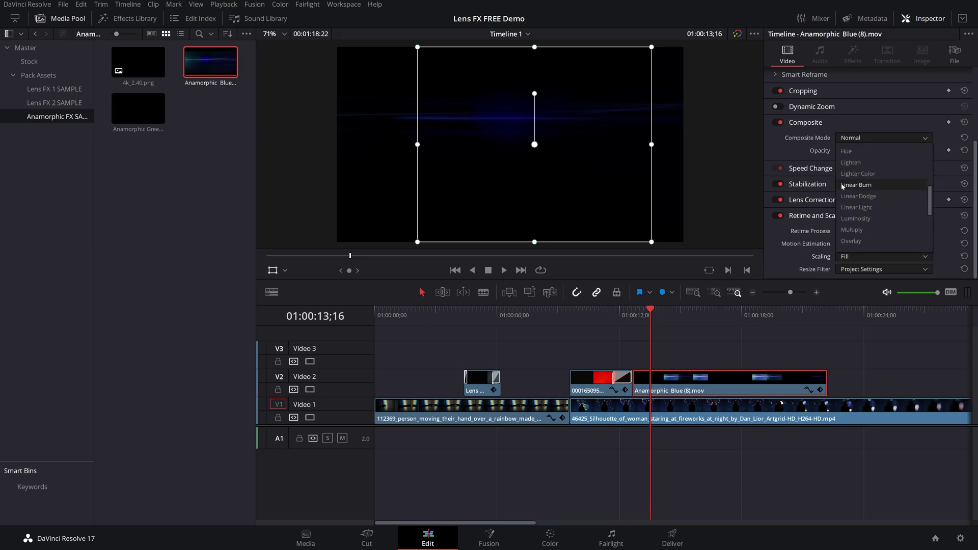
{"action": "scroll", "coordinate": [843, 187], "scroll_direction": "down", "scroll_amount": 3}
{"action": "left_click", "coordinate": [850, 164]}
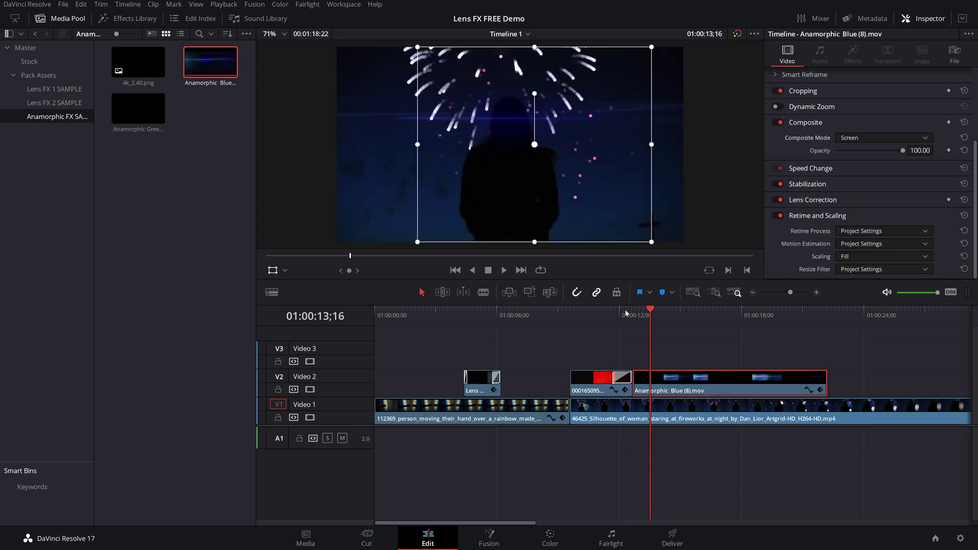
{"action": "left_click", "coordinate": [698, 334]}
{"action": "key", "text": "space"}
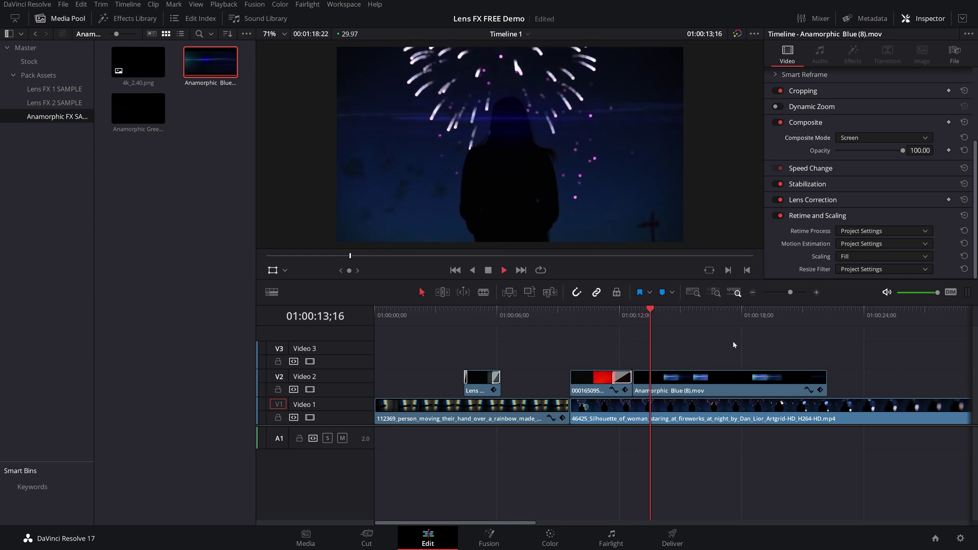
{"action": "key", "text": "space"}
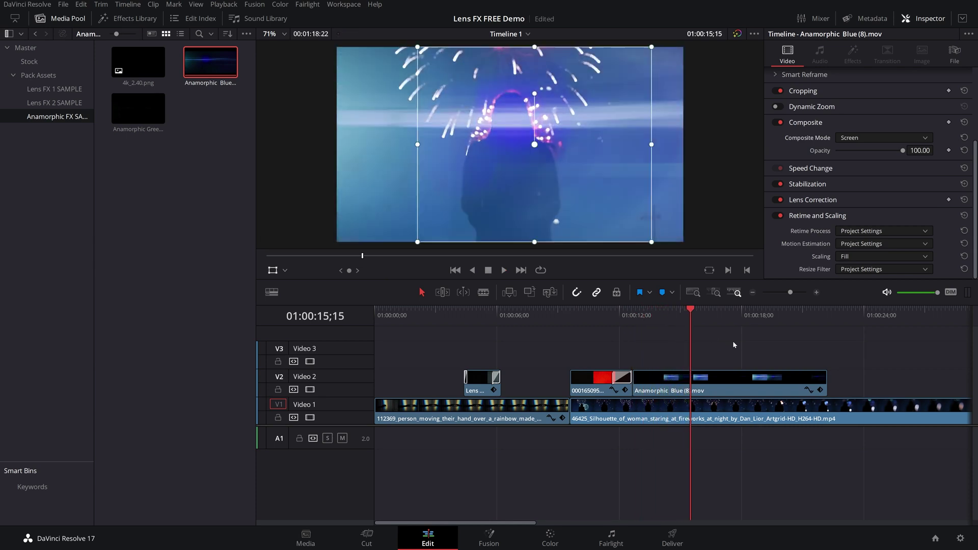
Scrub through 000190370.mov from Lens FX 2 SAMPLE and place it on Video 1 in the empty area after the fireworks clip.
{"action": "key", "text": "ctrl+minus"}
{"action": "key", "text": "ctrl+minus"}
{"action": "key", "text": "ctrl+minus"}
{"action": "left_click", "coordinate": [61, 103]}
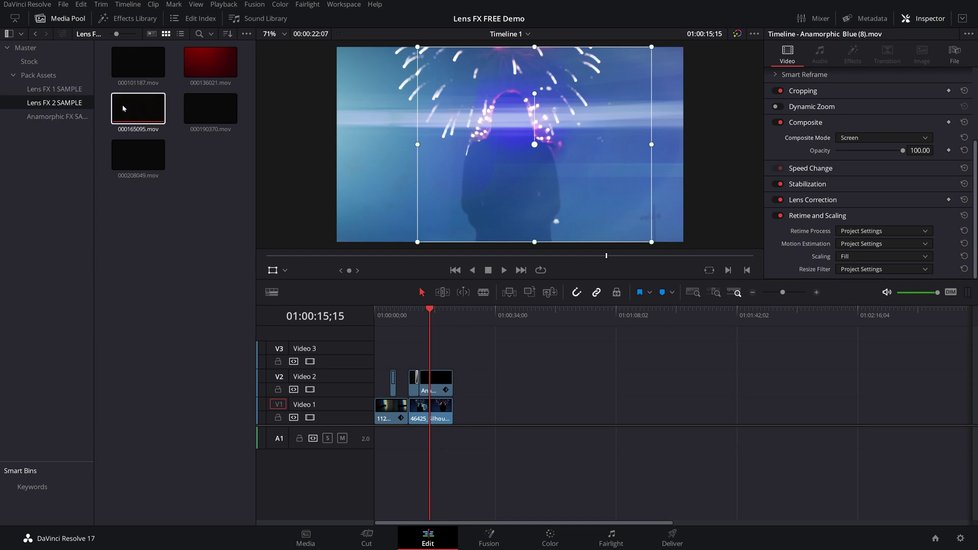
{"action": "left_click", "coordinate": [218, 131]}
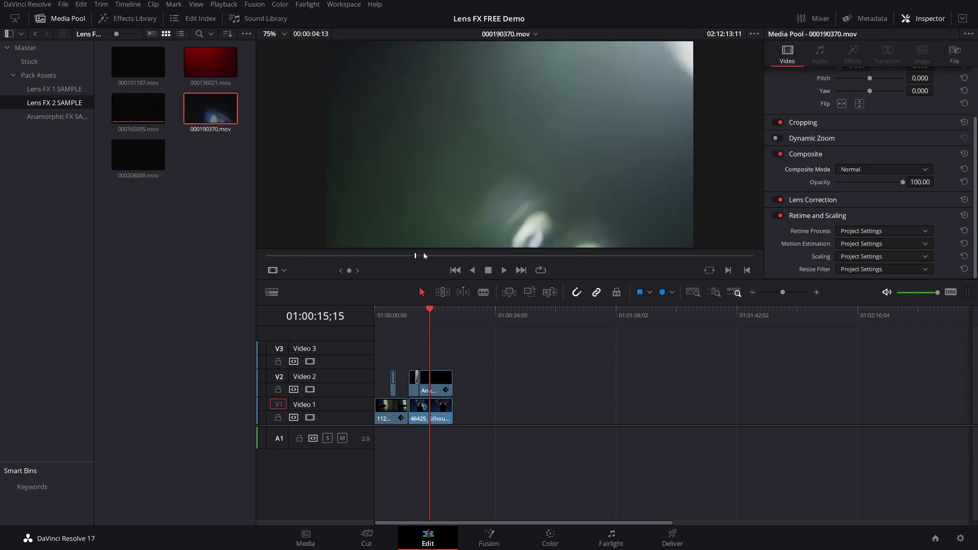
{"action": "left_click_drag", "start_coordinate": [425, 256], "coordinate": [454, 266]}
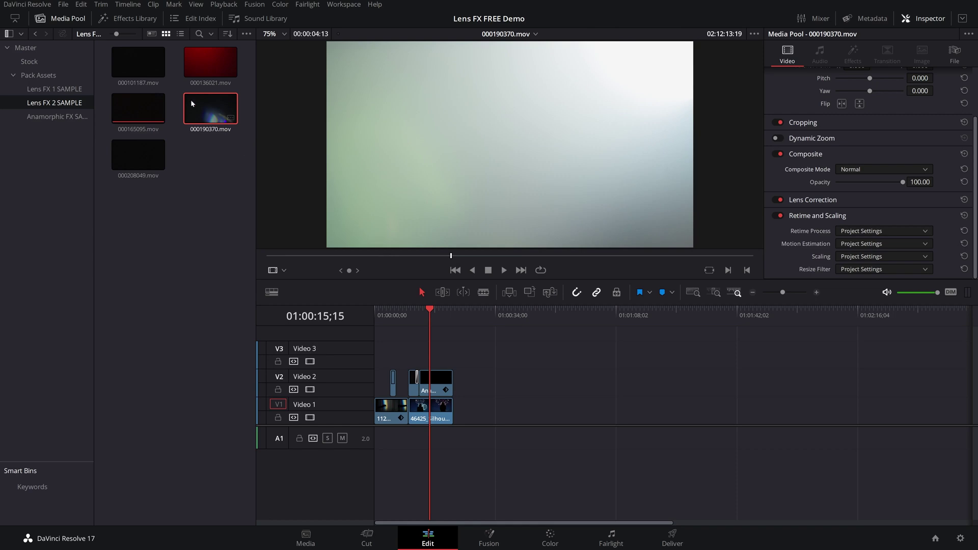
{"action": "left_click_drag", "start_coordinate": [229, 117], "coordinate": [527, 401]}
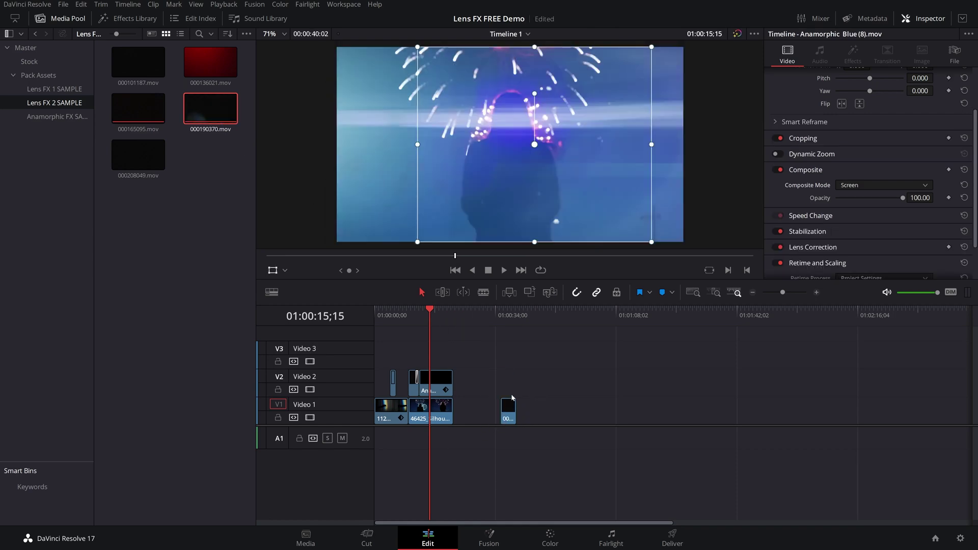
Place a basic Text title from the Effects Library on Video 2 directly above 000190370.mov.
{"action": "left_click", "coordinate": [122, 19]}
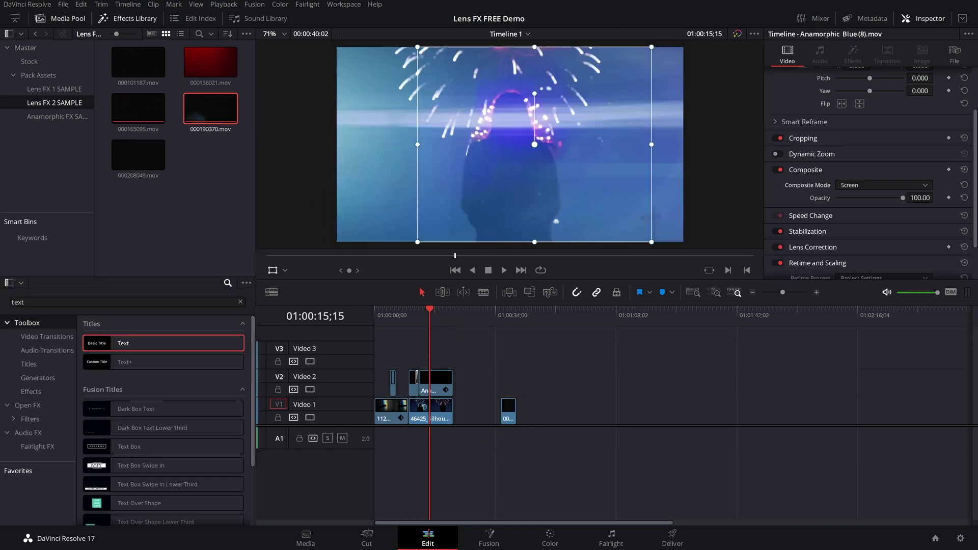
{"action": "left_click", "coordinate": [160, 303]}
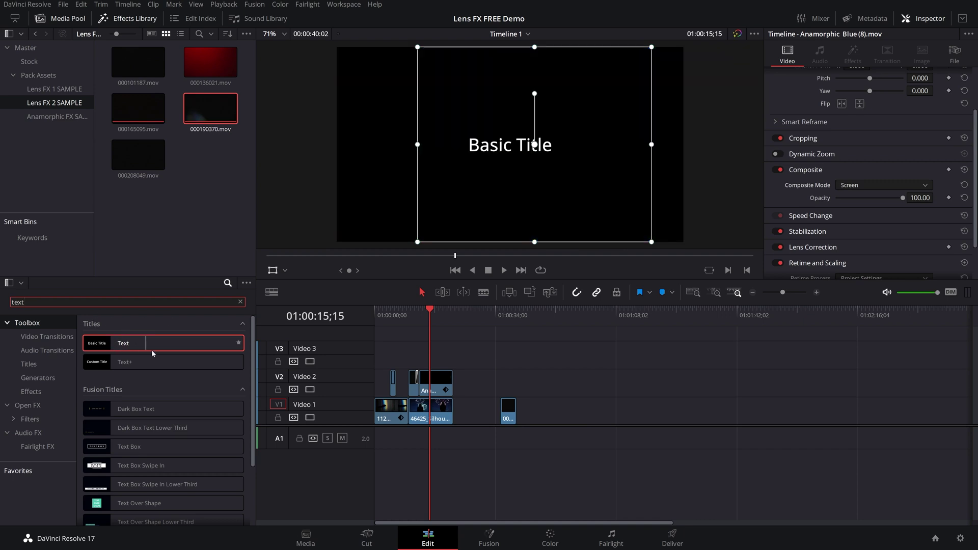
{"action": "left_click_drag", "start_coordinate": [127, 343], "coordinate": [493, 395]}
{"action": "key", "text": "ctrl+equal"}
{"action": "key", "text": "ctrl+equal"}
{"action": "key", "text": "ctrl+equal"}
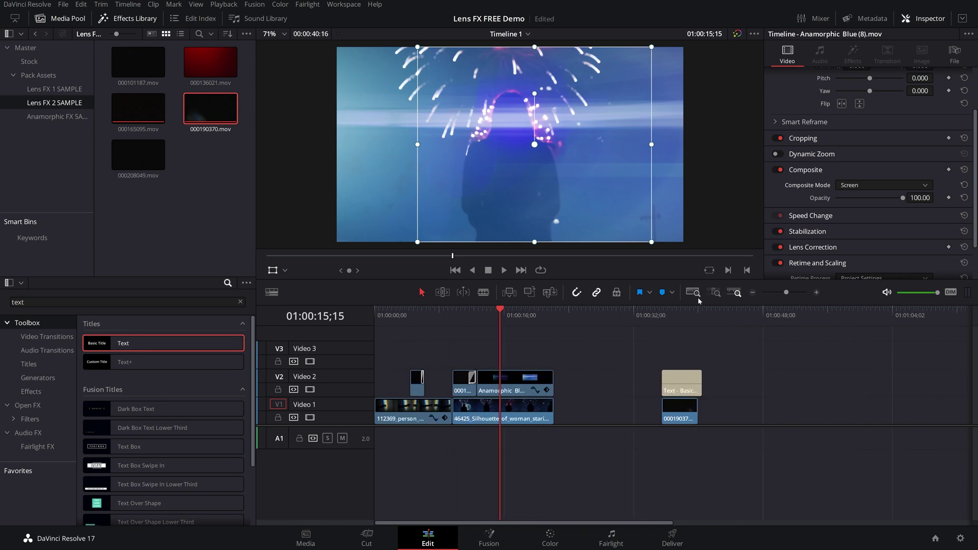
Set the Text title's composite mode to Overlay.
{"action": "left_click", "coordinate": [664, 314]}
{"action": "key", "text": "ctrl+equal"}
{"action": "key", "text": "ctrl+equal"}
{"action": "key", "text": "ctrl+equal"}
{"action": "key", "text": "ctrl+minus"}
{"action": "key", "text": "ctrl+minus"}
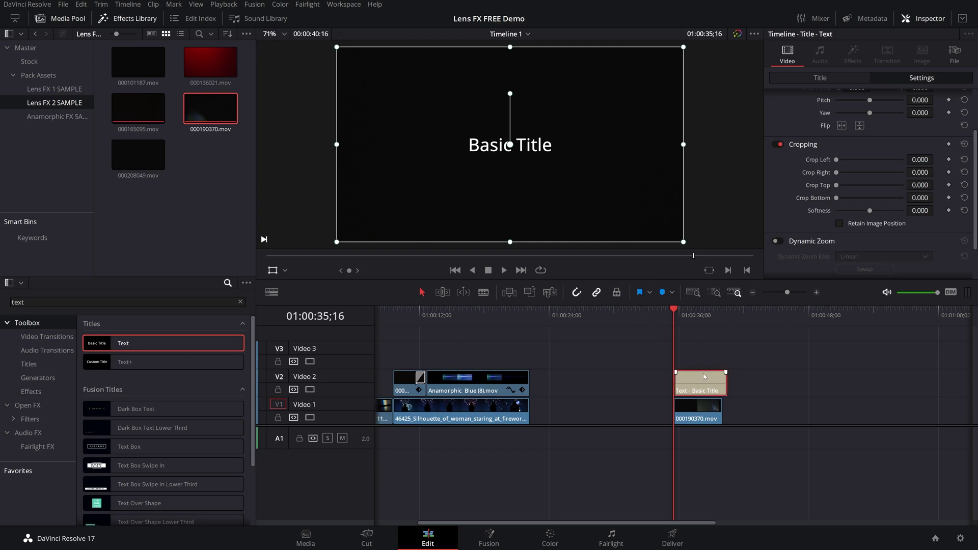
{"action": "left_click", "coordinate": [695, 367]}
{"action": "left_click", "coordinate": [696, 386]}
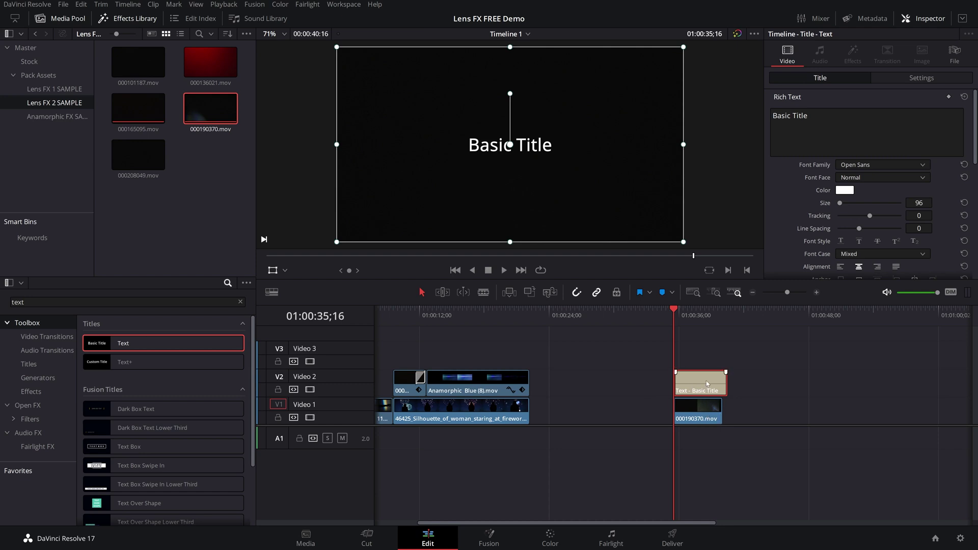
{"action": "left_click", "coordinate": [920, 78]}
{"action": "left_click", "coordinate": [884, 256]}
{"action": "scroll", "coordinate": [870, 307], "scroll_direction": "down", "scroll_amount": 5}
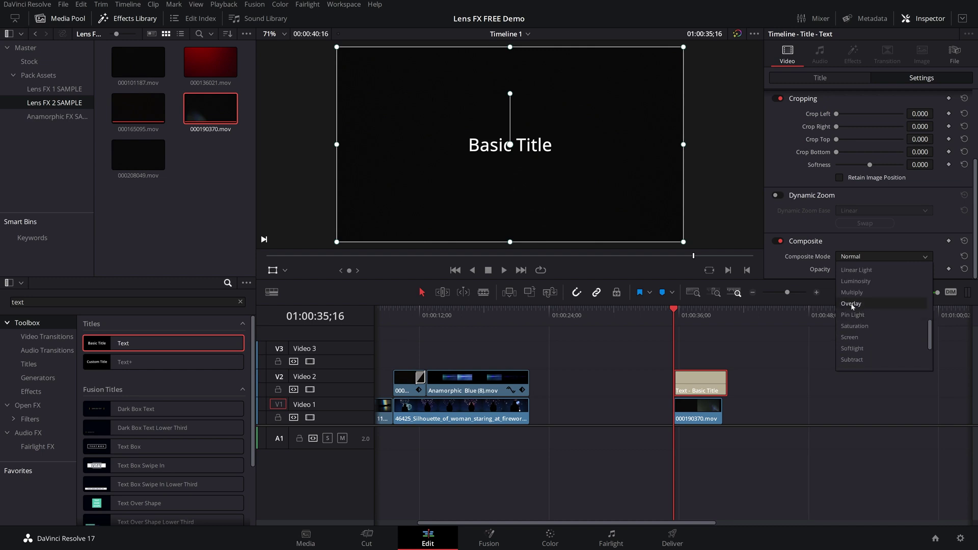
{"action": "left_click", "coordinate": [851, 304]}
Play back the Overlay-blended title over the lens effect clip.
{"action": "left_click", "coordinate": [773, 336]}
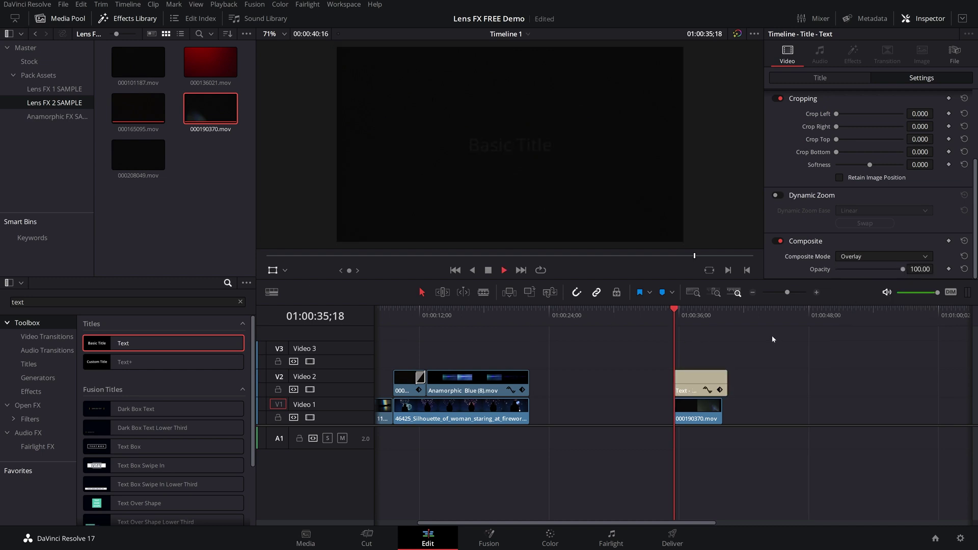
{"action": "key", "text": "space"}
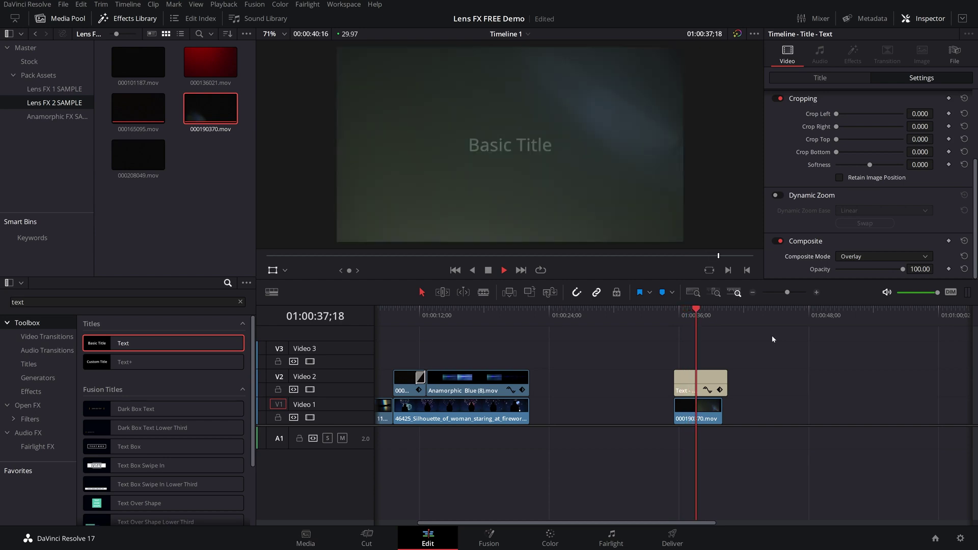
{"action": "key", "text": "space"}
Trim the title's start to 01:00:36;05 and add cross dissolves at both of its ends.
{"action": "key", "text": "ctrl+="}
{"action": "mouse_move", "coordinate": [611, 314]}
{"action": "left_mouse_down"}
{"action": "mouse_move", "coordinate": [646, 317]}
{"action": "mouse_move", "coordinate": [621, 320]}
{"action": "left_mouse_up"}
{"action": "left_click_drag", "start_coordinate": [605, 380], "coordinate": [622, 380]}
{"action": "left_click", "coordinate": [641, 378]}
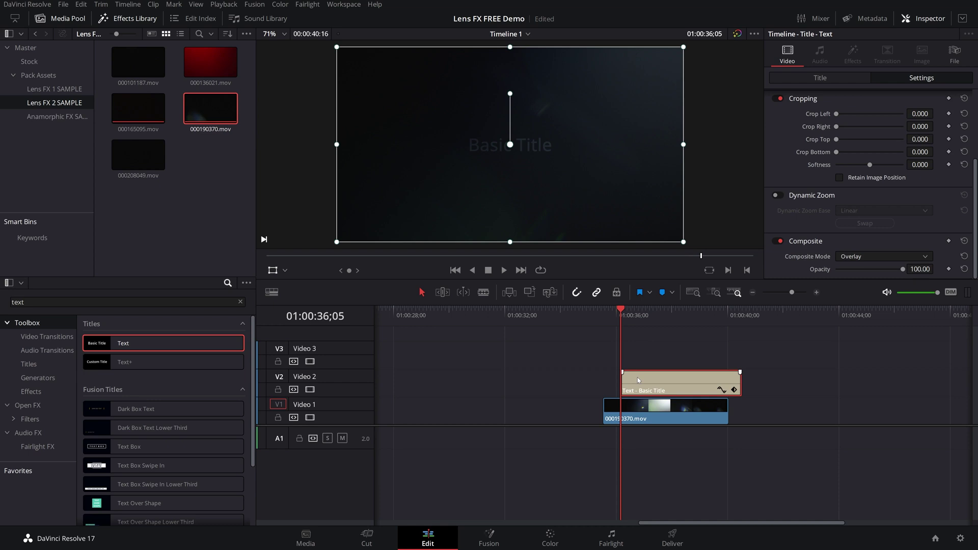
{"action": "key", "text": "ctrl+t"}
Play back the fading title, save the project and delete the cross dissolve at the title's end.
{"action": "left_click", "coordinate": [661, 343]}
{"action": "key", "text": "space"}
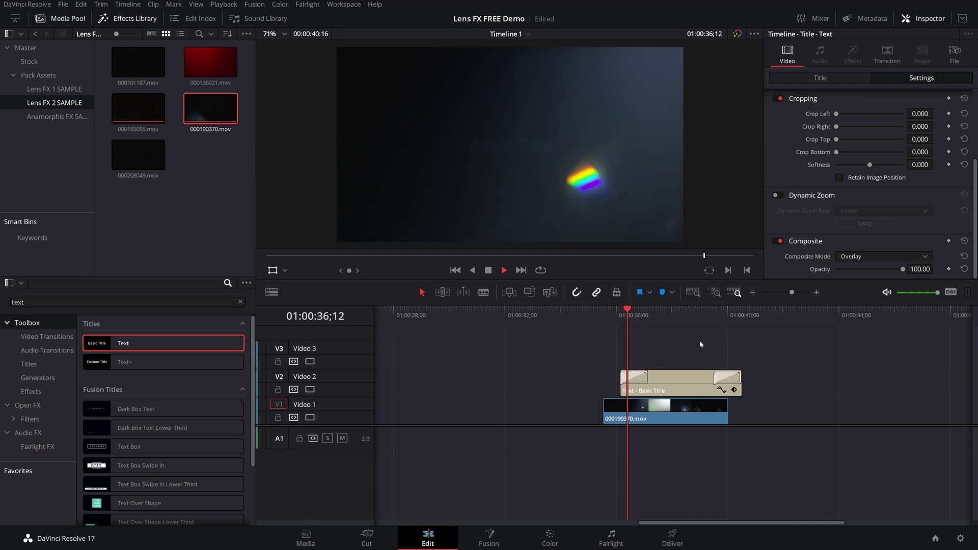
{"action": "key", "text": "space"}
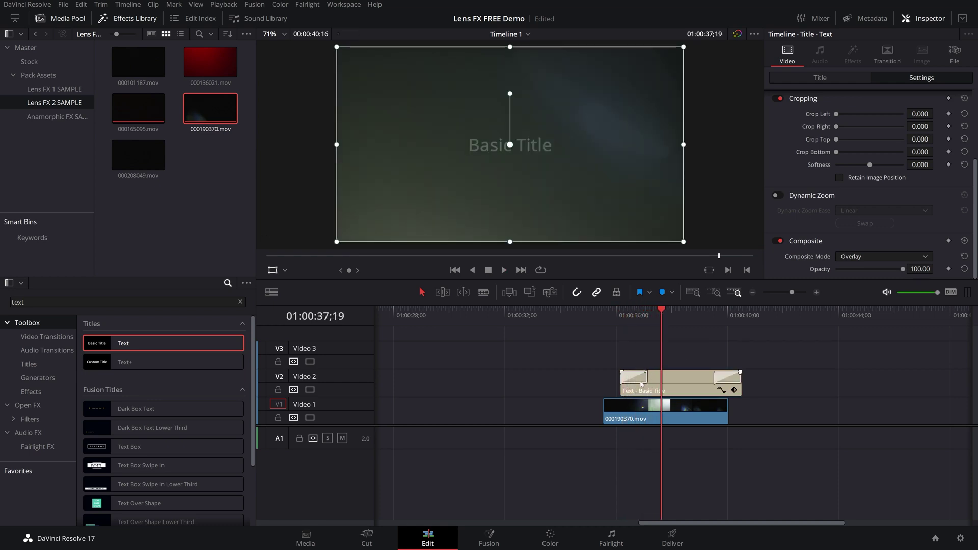
{"action": "key", "text": "ctrl+s"}
{"action": "key", "text": "Delete"}
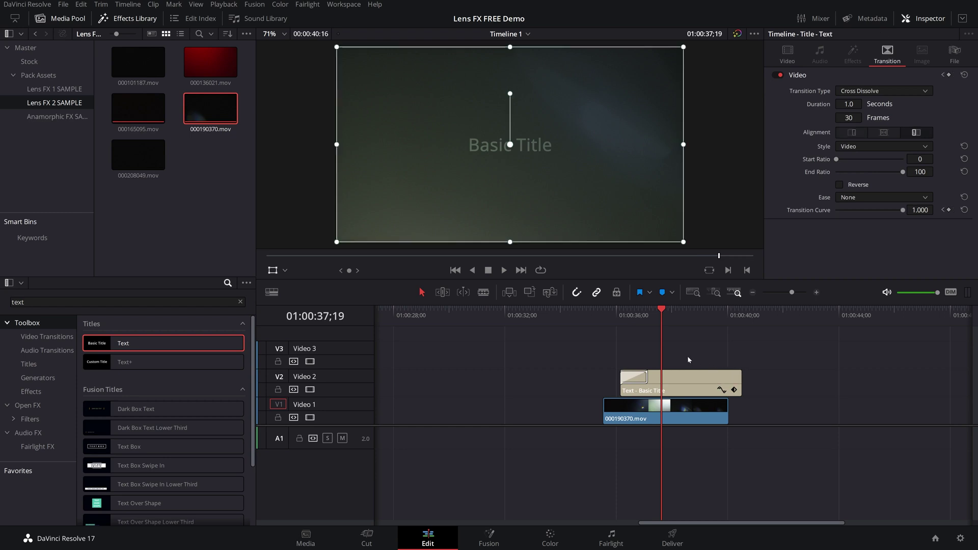
Split the title at 01:00:37;05, where the lens flash is brightest, and shorten the second part.
{"action": "left_click_drag", "start_coordinate": [661, 311], "coordinate": [653, 332]}
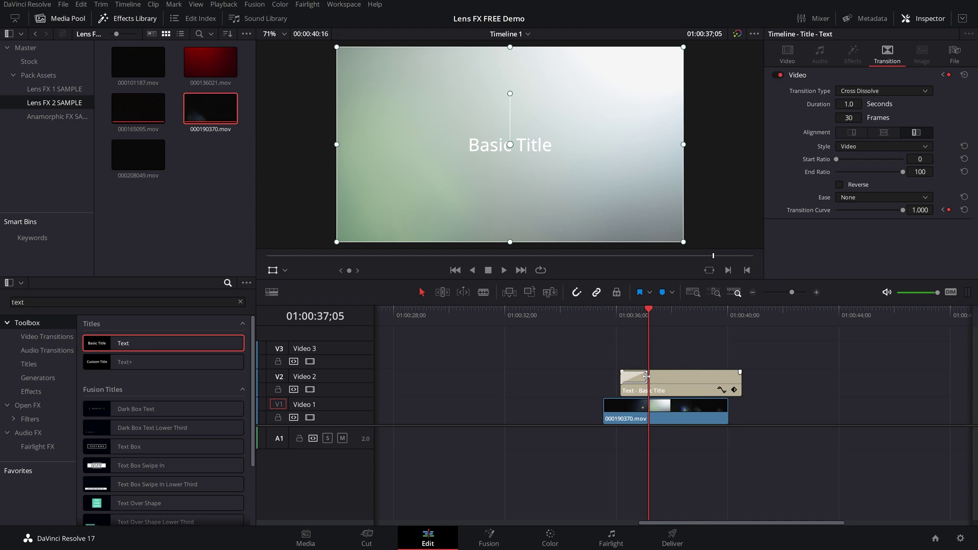
{"action": "left_click_drag", "start_coordinate": [739, 380], "coordinate": [667, 390]}
{"action": "left_click", "coordinate": [634, 393]}
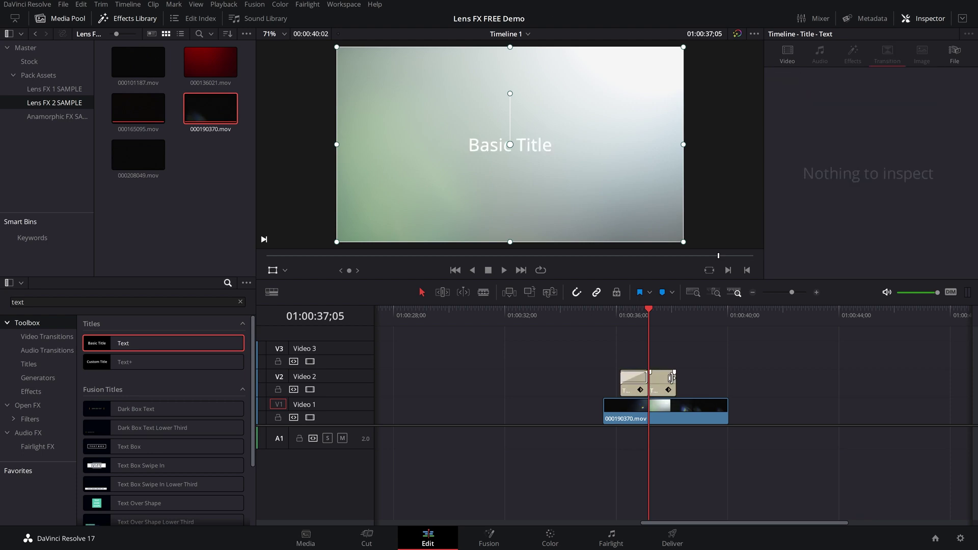
Set the second title segment's composite mode to Normal.
{"action": "left_click", "coordinate": [667, 388]}
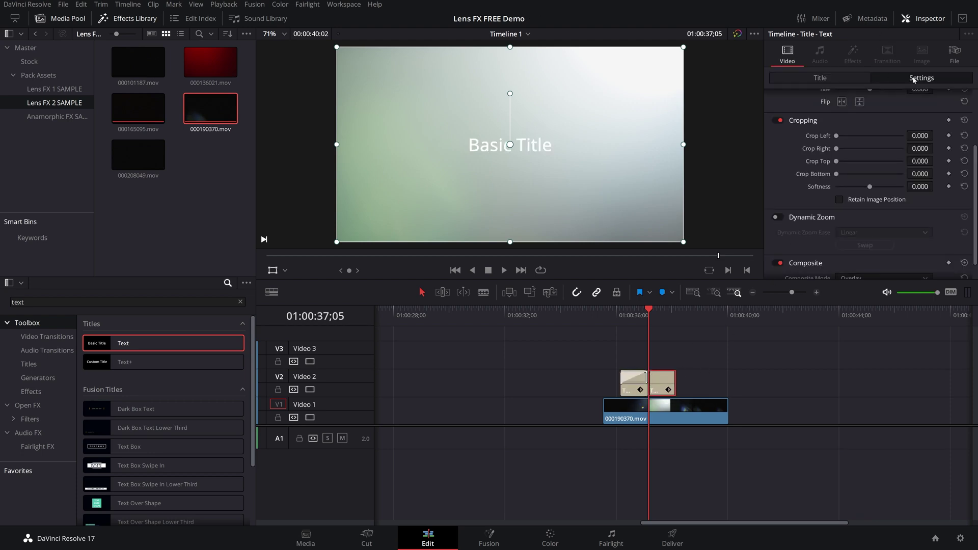
{"action": "scroll", "coordinate": [857, 203], "scroll_direction": "down", "scroll_amount": 2}
{"action": "left_click", "coordinate": [857, 258]}
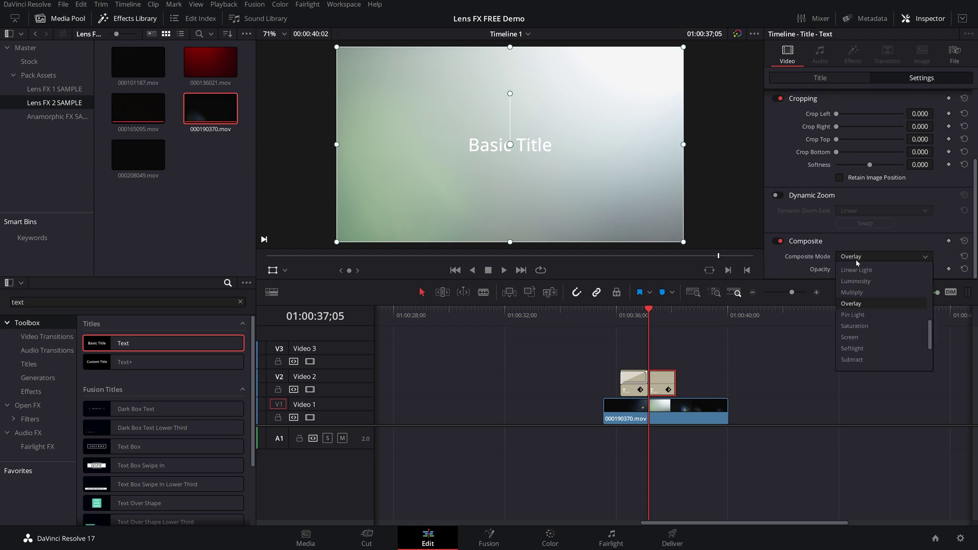
{"action": "scroll", "coordinate": [857, 285], "scroll_direction": "up", "scroll_amount": 6}
{"action": "left_click", "coordinate": [857, 270]}
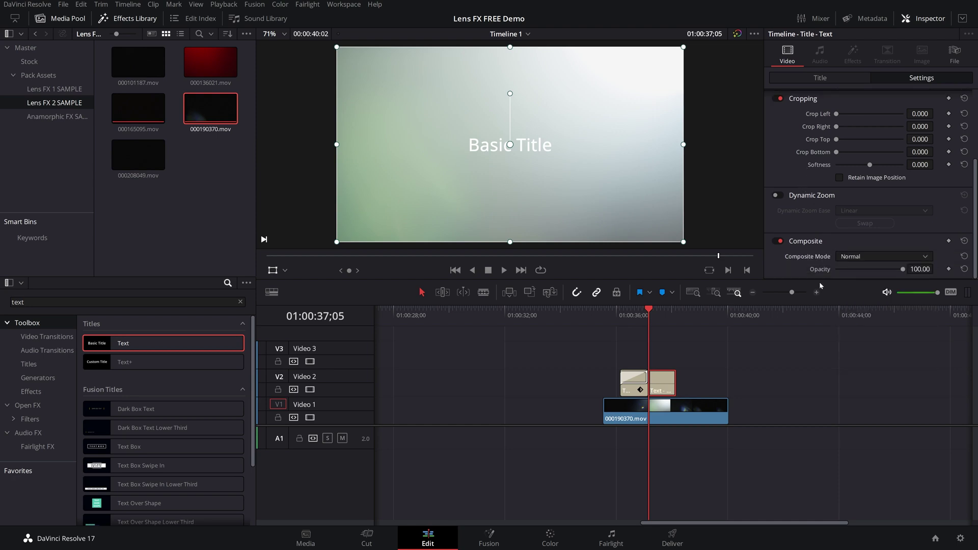
Extend the second title segment to the end of 000190370.mov and play the sequence from the clip's start.
{"action": "left_click", "coordinate": [701, 352]}
{"action": "left_click_drag", "start_coordinate": [675, 388], "coordinate": [728, 388]}
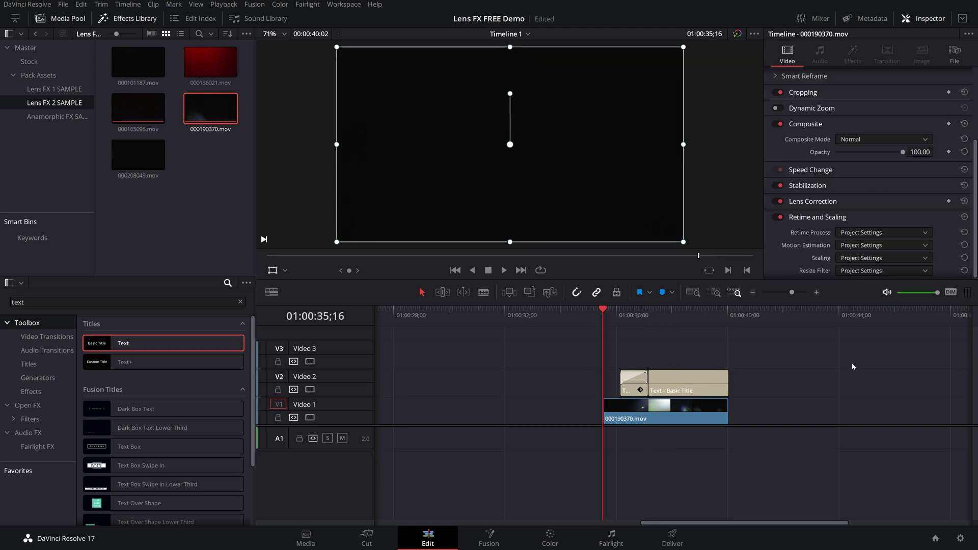
{"action": "key", "text": "space"}
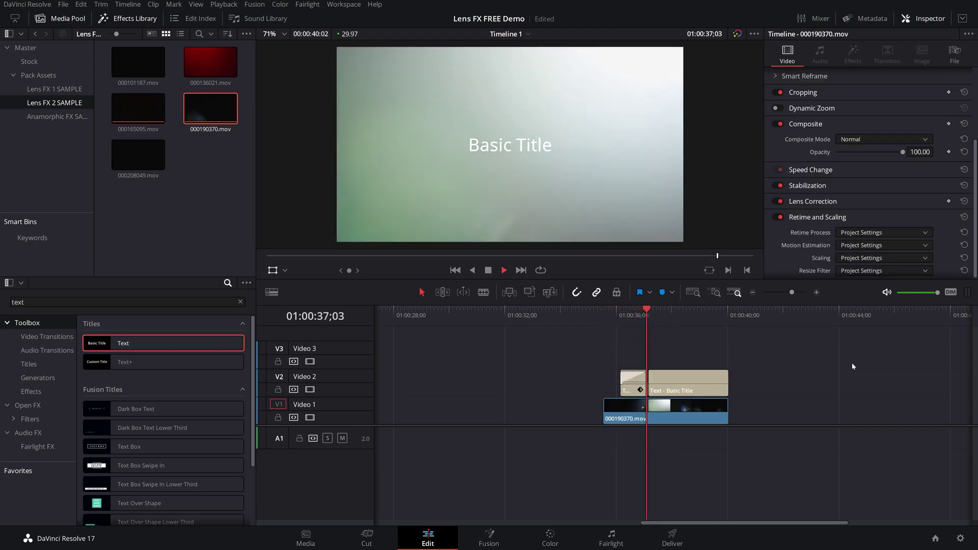